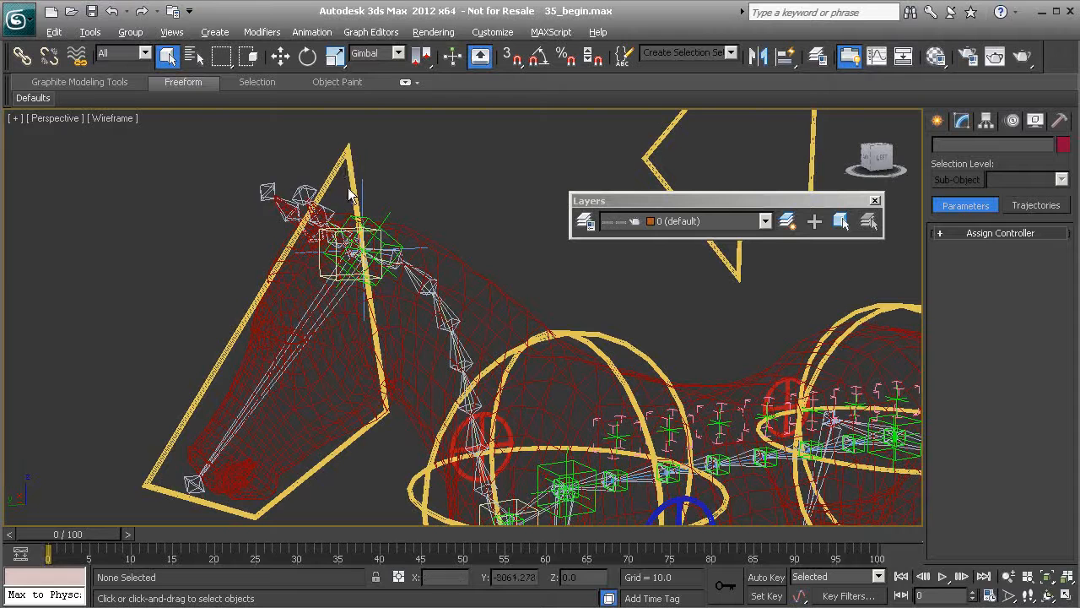
# Add an Attribute Holder modifier to the Cs_Head01 head control and rename it Extra Controls
pyautogui.click(352, 168)
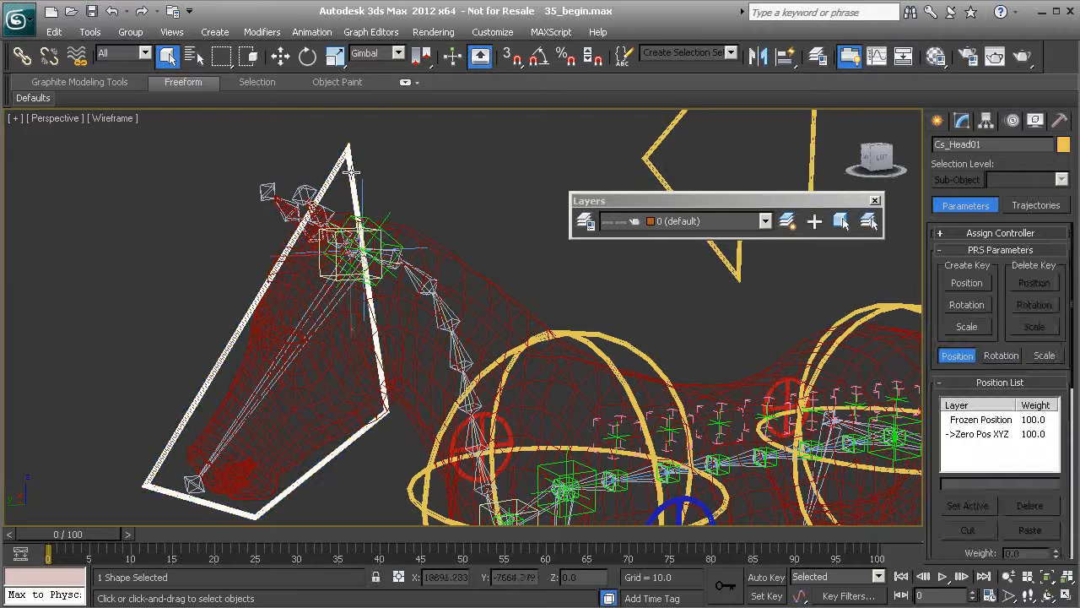
pyautogui.click(962, 120)
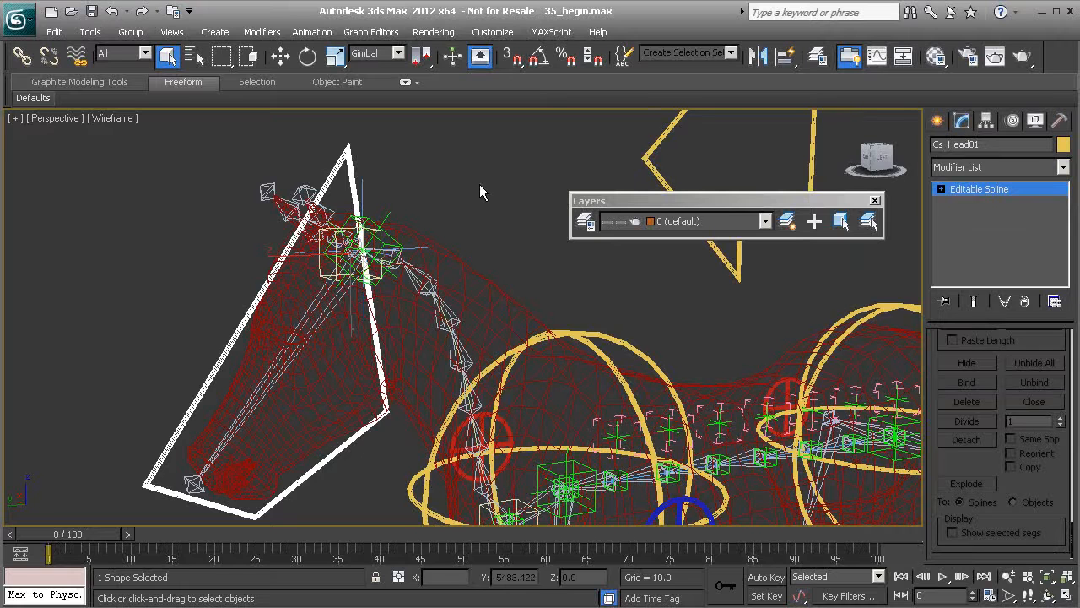
pyautogui.rightClick(423, 167)
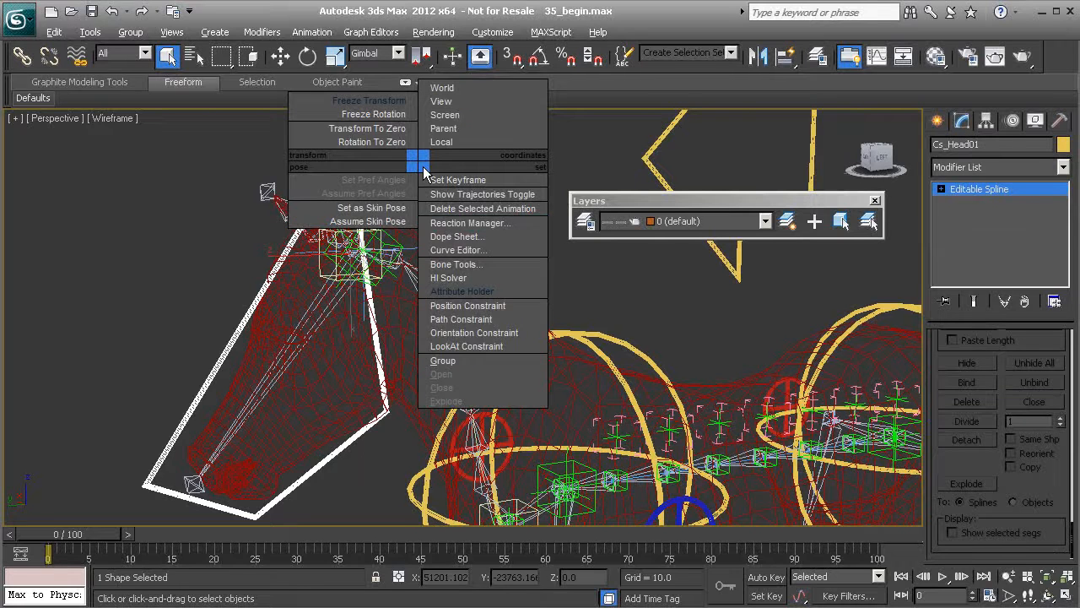
pyautogui.click(464, 290)
pyautogui.rightClick(1046, 195)
pyautogui.click(995, 199)
pyautogui.write('Extra Controls')
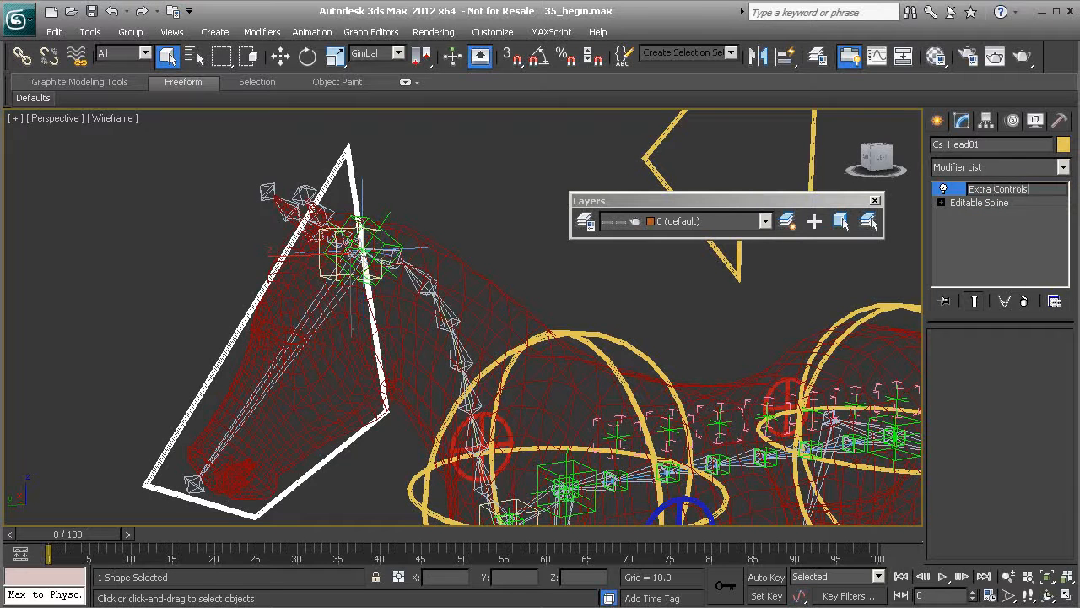
pyautogui.press('Return')
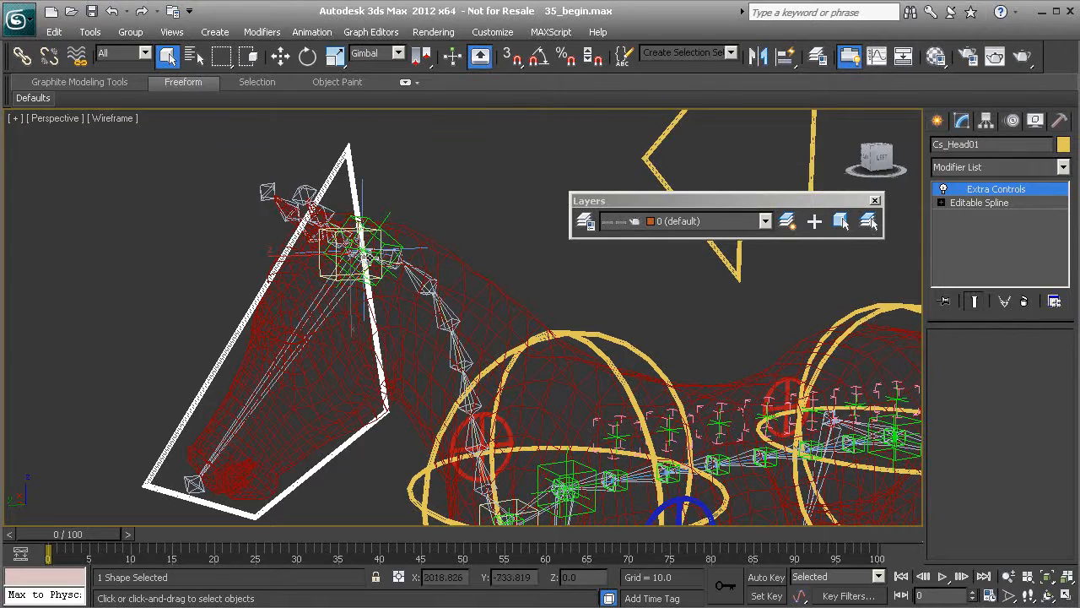
# Using the Parameter Editor, add a String attribute named Left Ear with the default text "control parameters" to the Extra Controls modifier
pyautogui.scroll(-2, 329, 253)
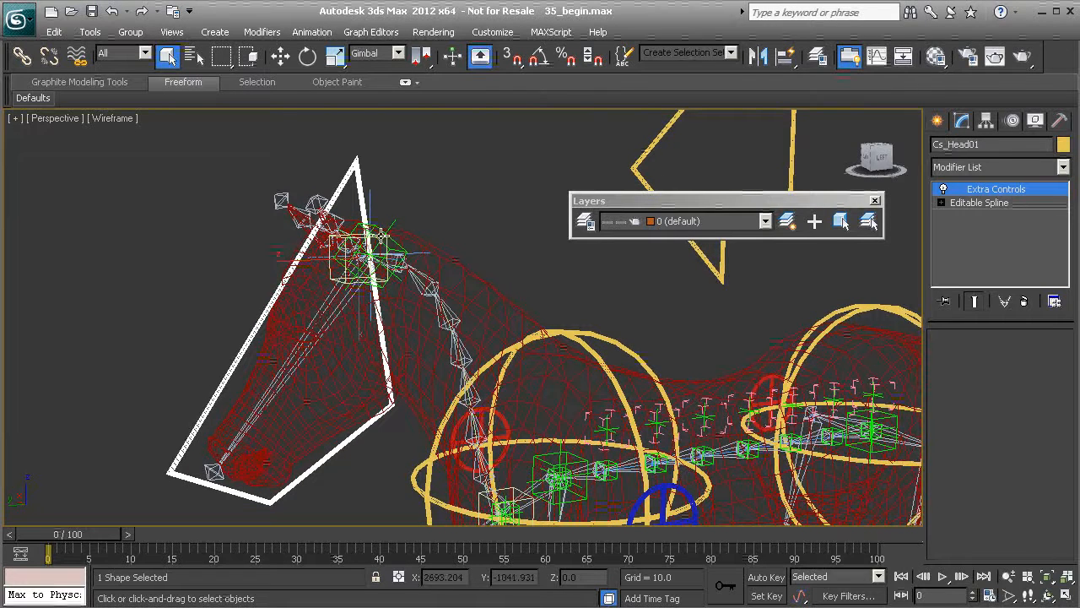
pyautogui.hotkey('alt', '1')
pyautogui.moveTo(169, 38); pyautogui.dragTo(148, 39)
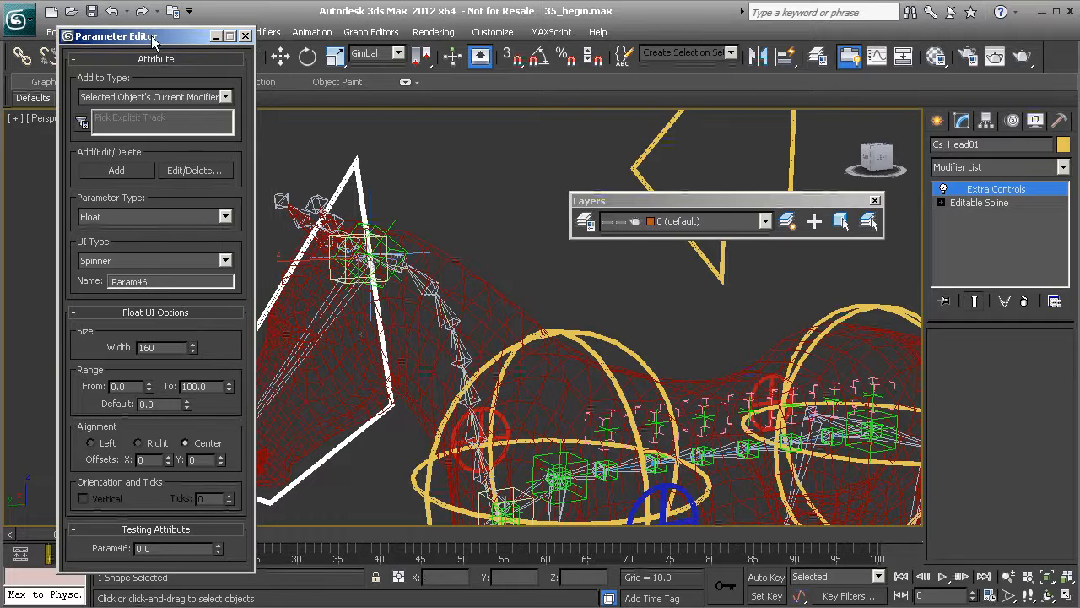
pyautogui.click(164, 217)
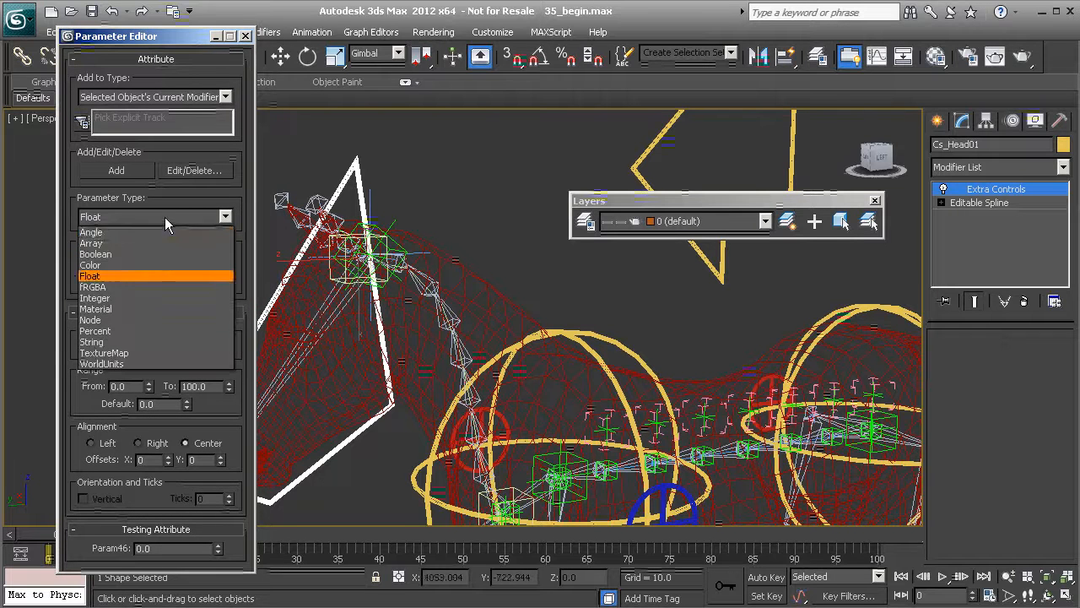
pyautogui.click(157, 347)
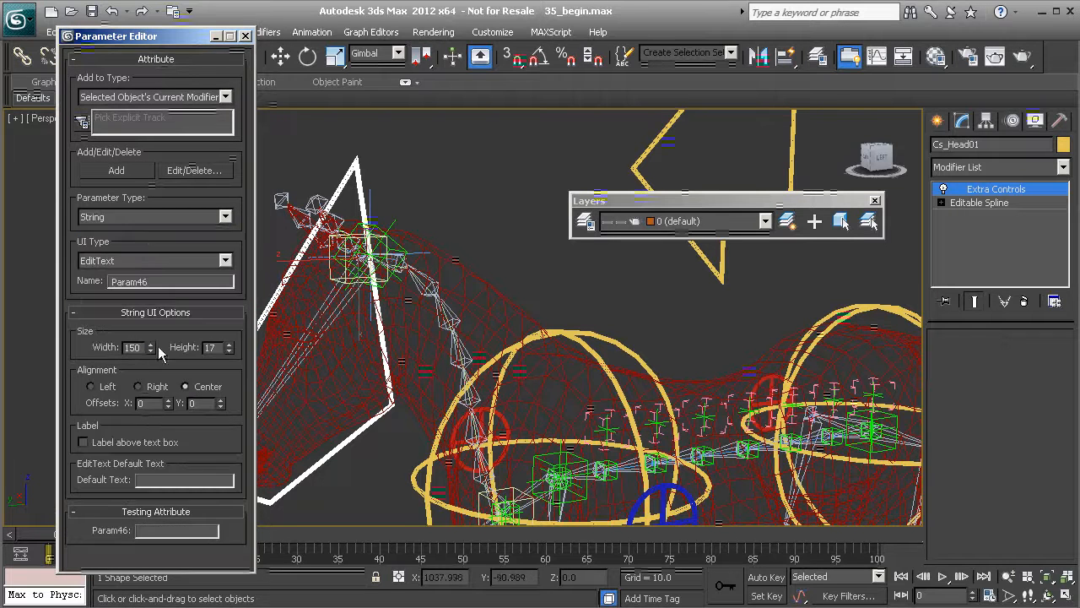
pyautogui.doubleClick(152, 281)
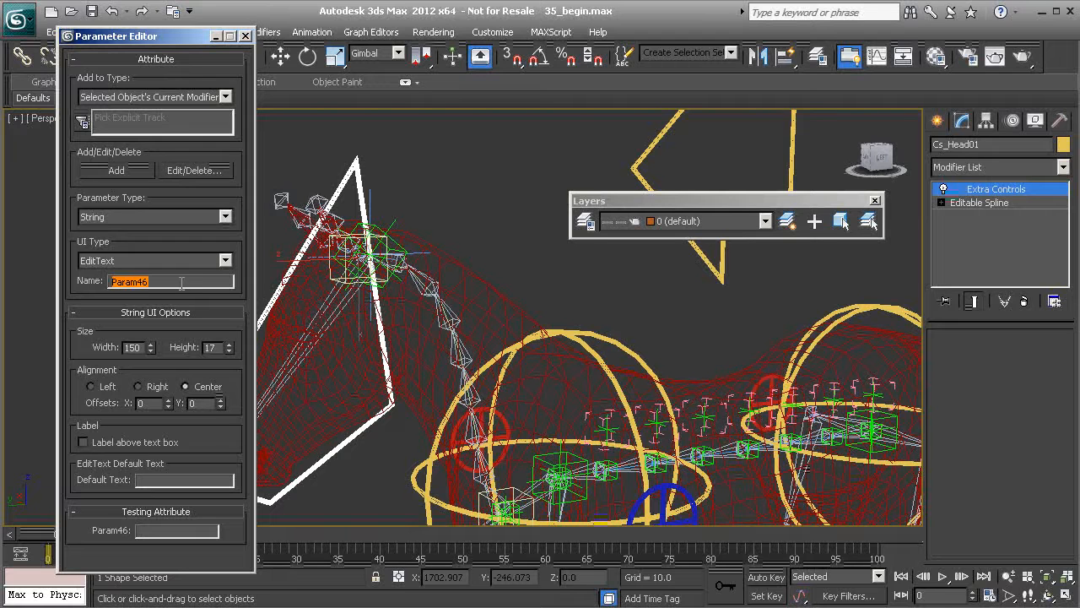
pyautogui.write('Left Ear')
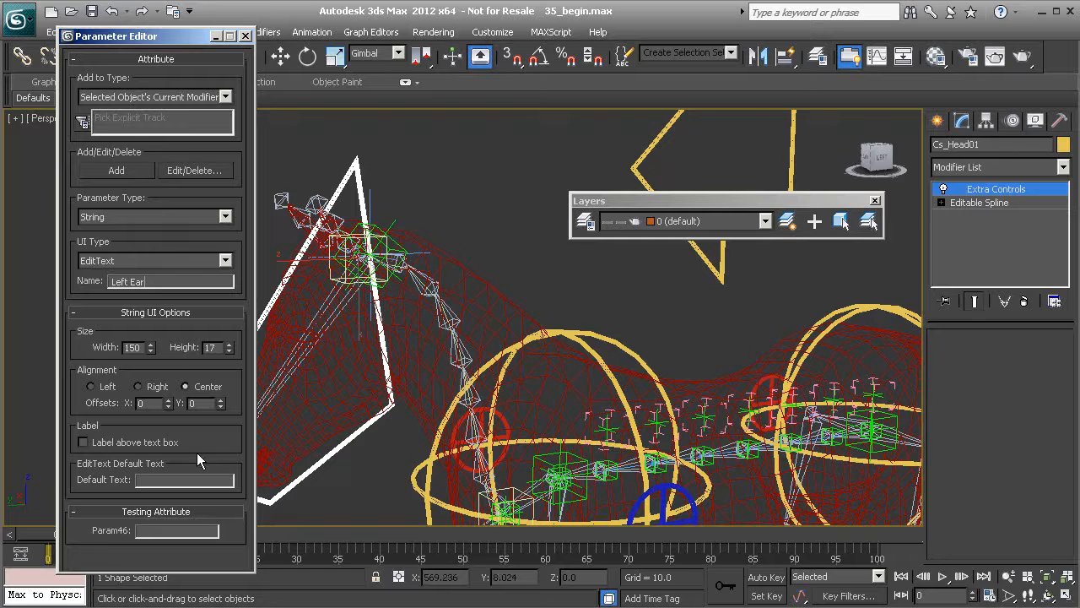
pyautogui.click(160, 478)
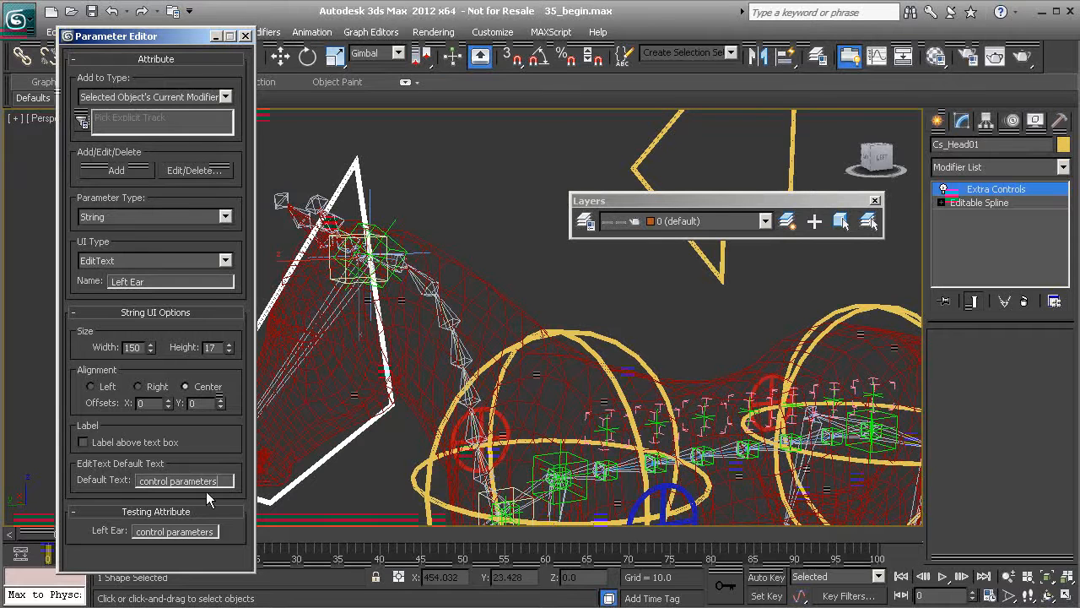
pyautogui.click(124, 172)
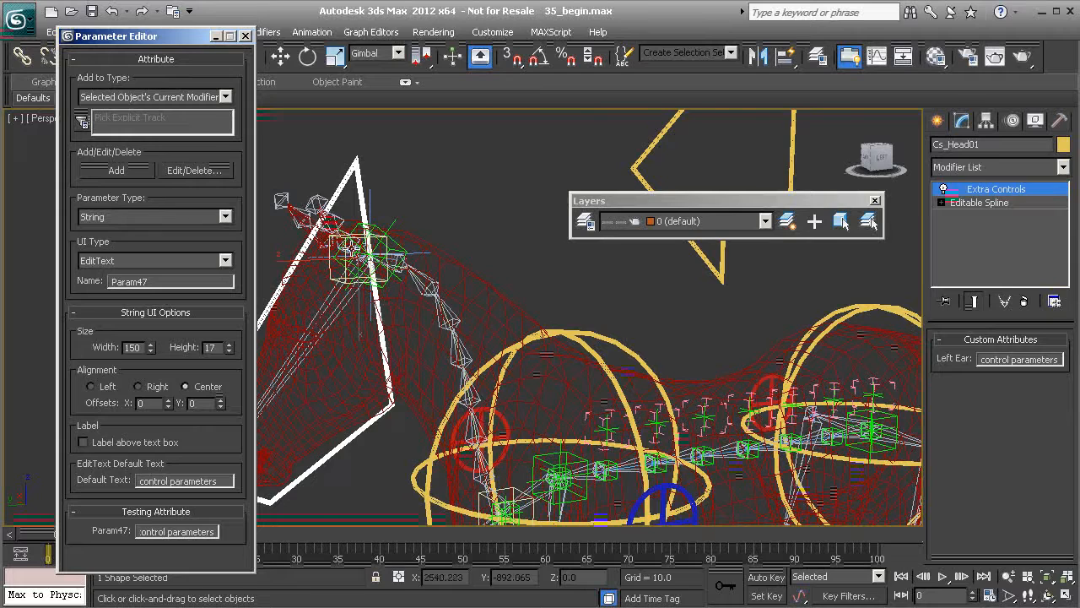
# Define a Float spinner parameter named LeftEar_A_X in the Parameter Editor
pyautogui.moveTo(393, 302); pyautogui.dragTo(427, 314, button='middle')
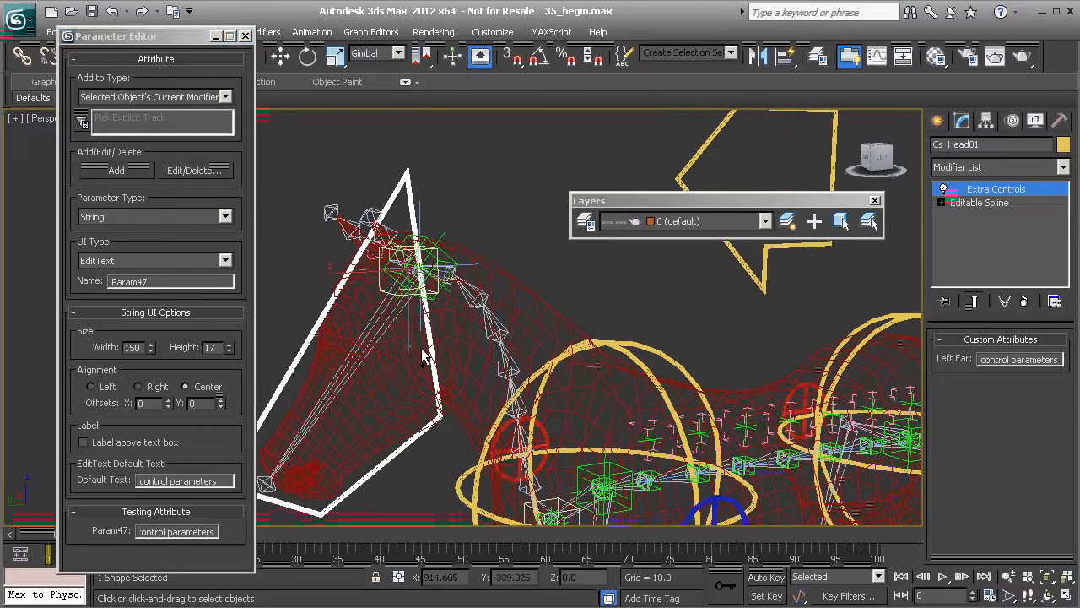
pyautogui.scroll(2, 423, 348)
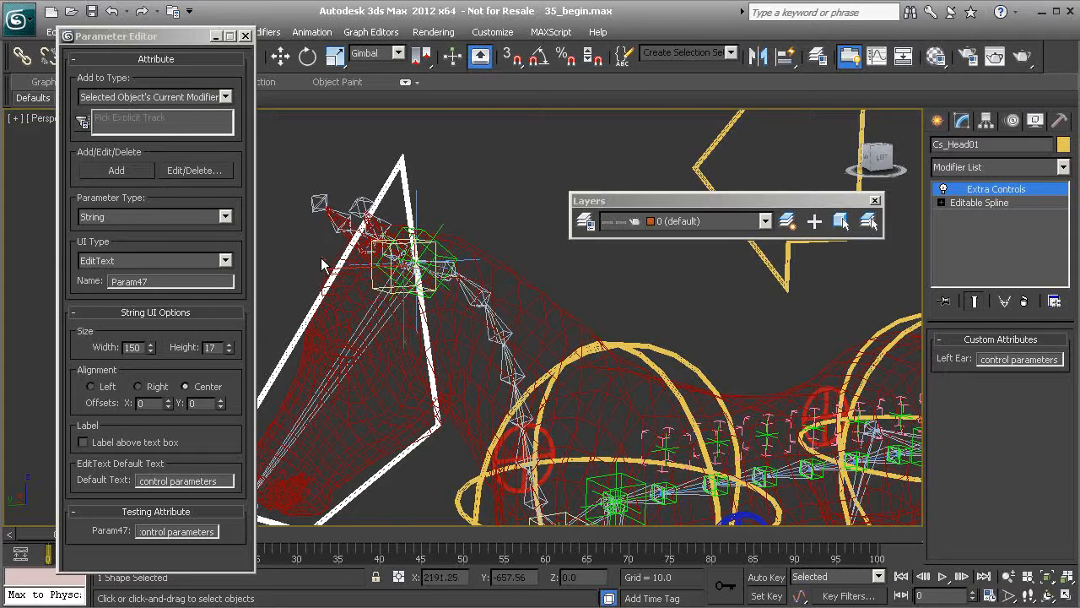
pyautogui.moveTo(149, 36); pyautogui.dragTo(161, 43)
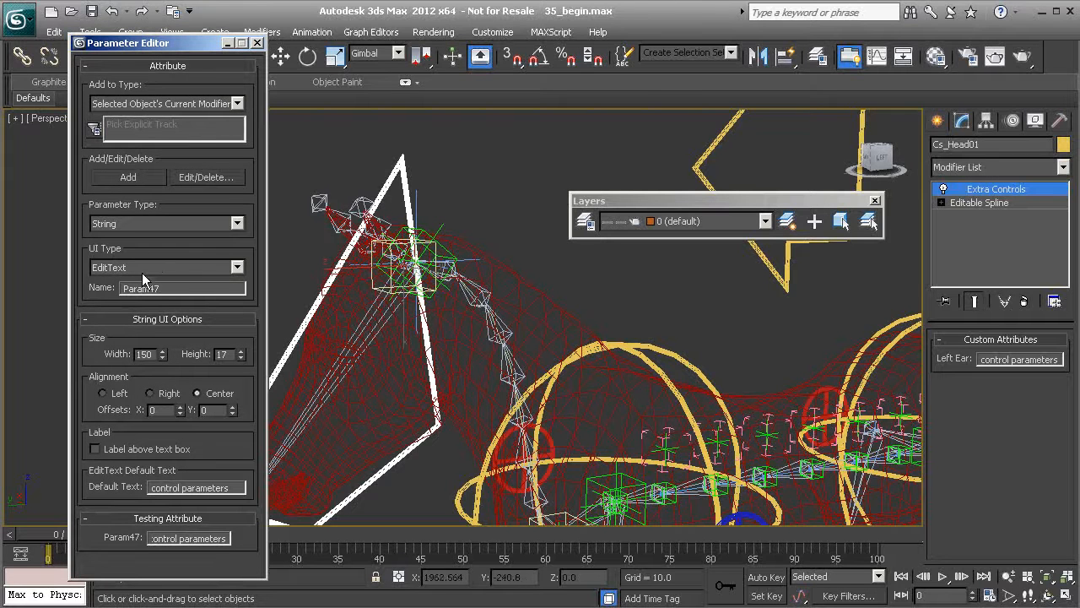
pyautogui.doubleClick(164, 285)
pyautogui.click(146, 220)
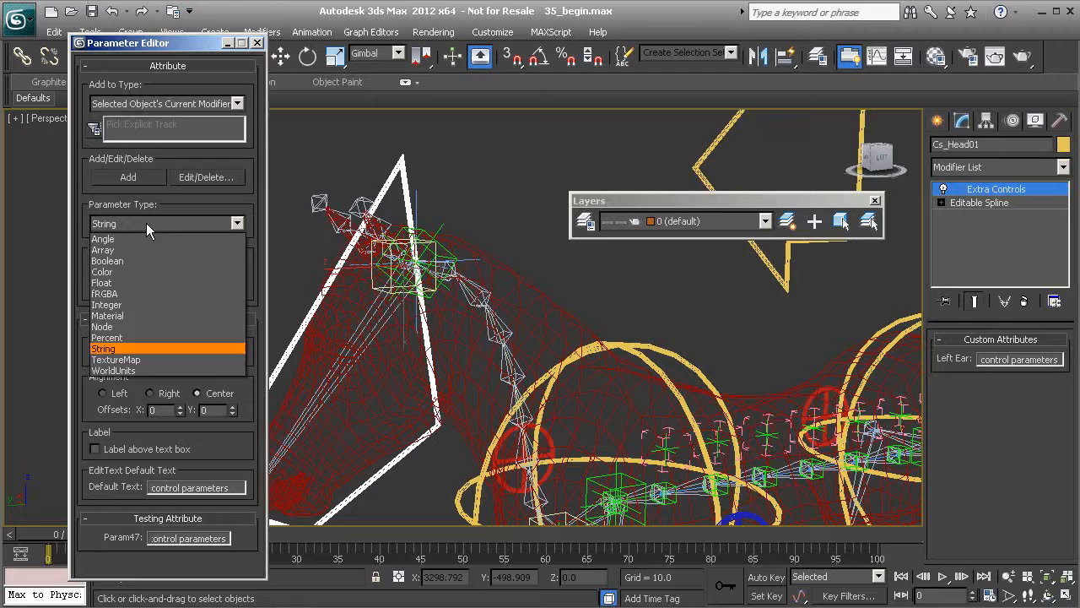
pyautogui.click(149, 278)
pyautogui.doubleClick(179, 287)
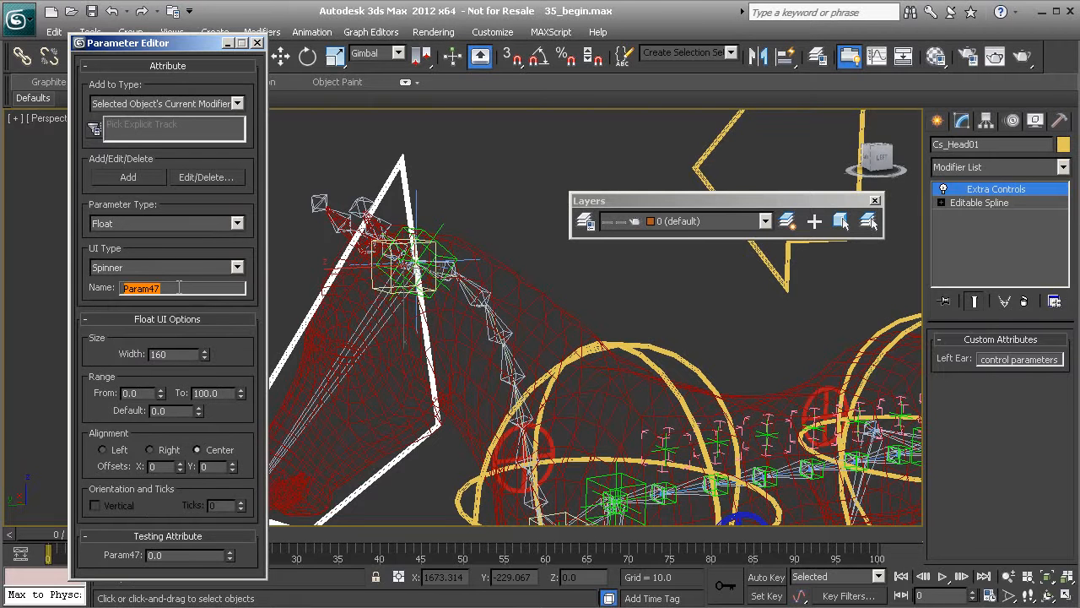
pyautogui.write('LeftEar_A_X')
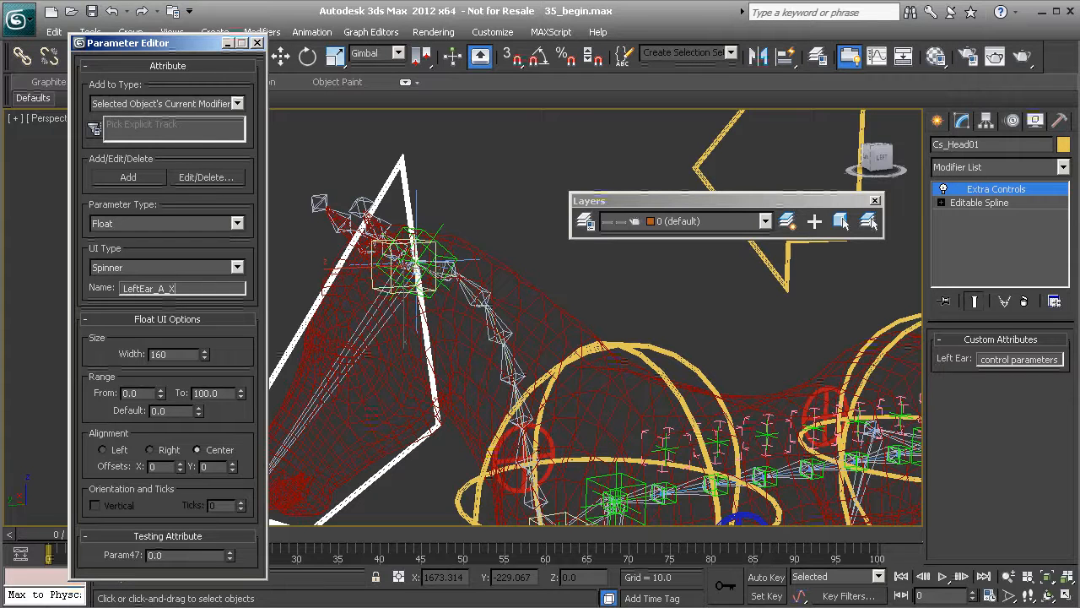
pyautogui.press('Return')
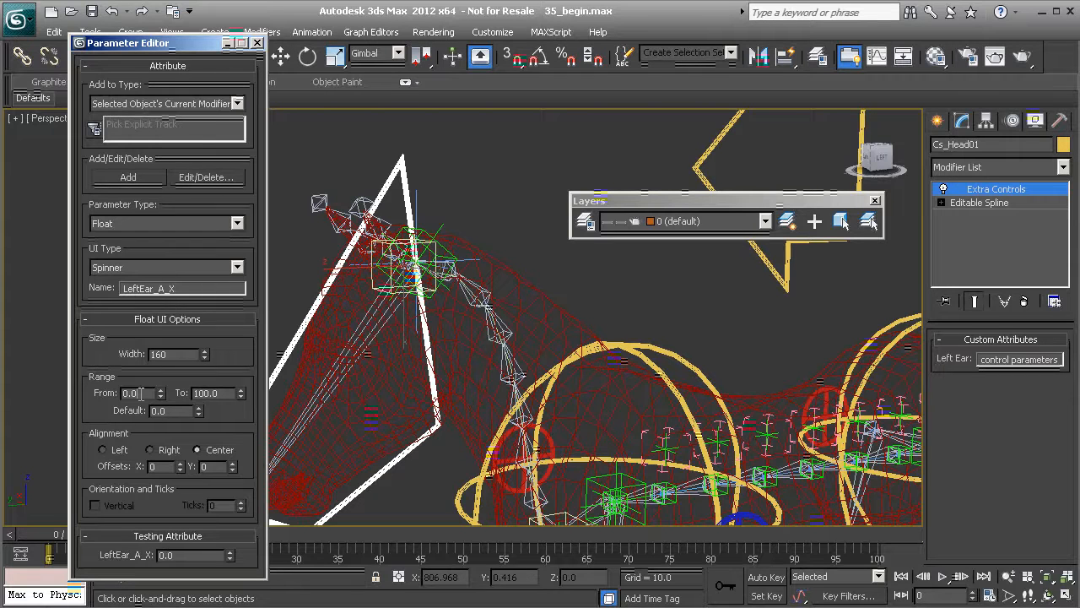
# Set the LeftEar_A_X range from -360 to 360 and add the attribute to the Extra Controls modifier
pyautogui.write('-36')
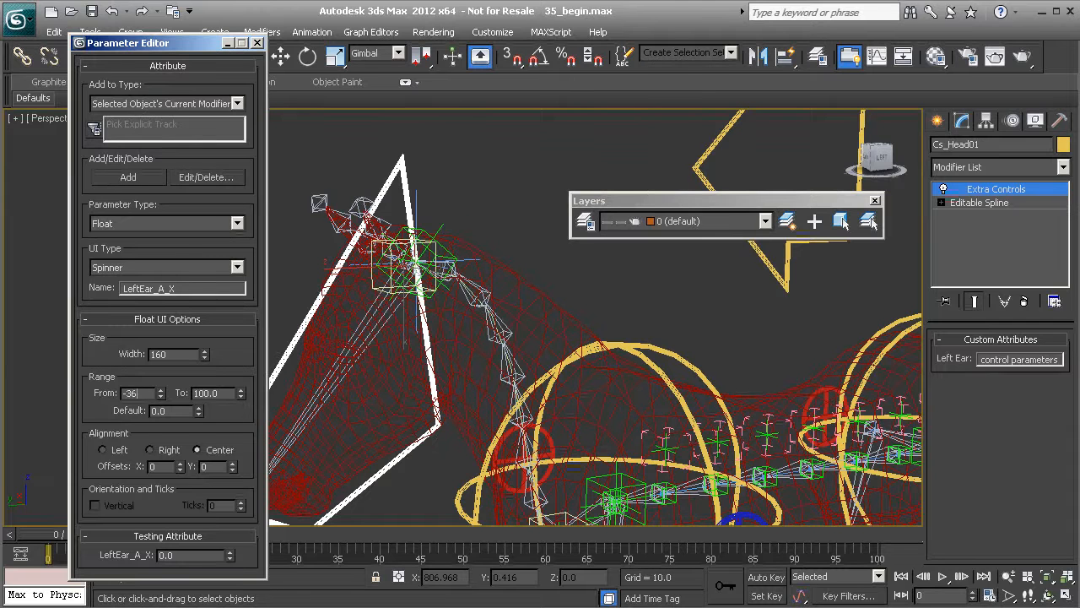
pyautogui.write('0')
pyautogui.doubleClick(217, 392)
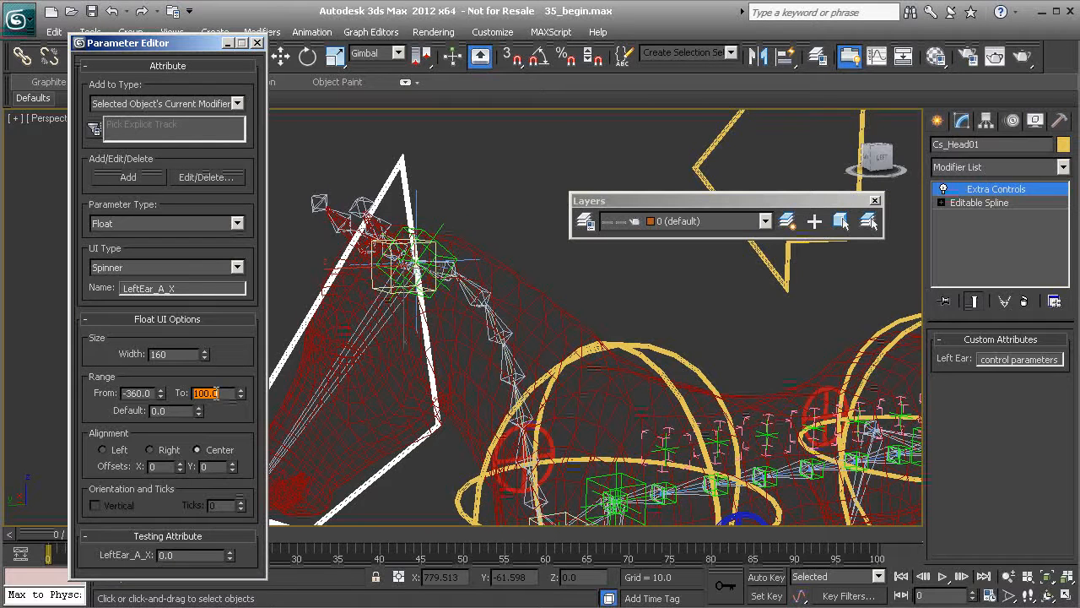
pyautogui.click(146, 176)
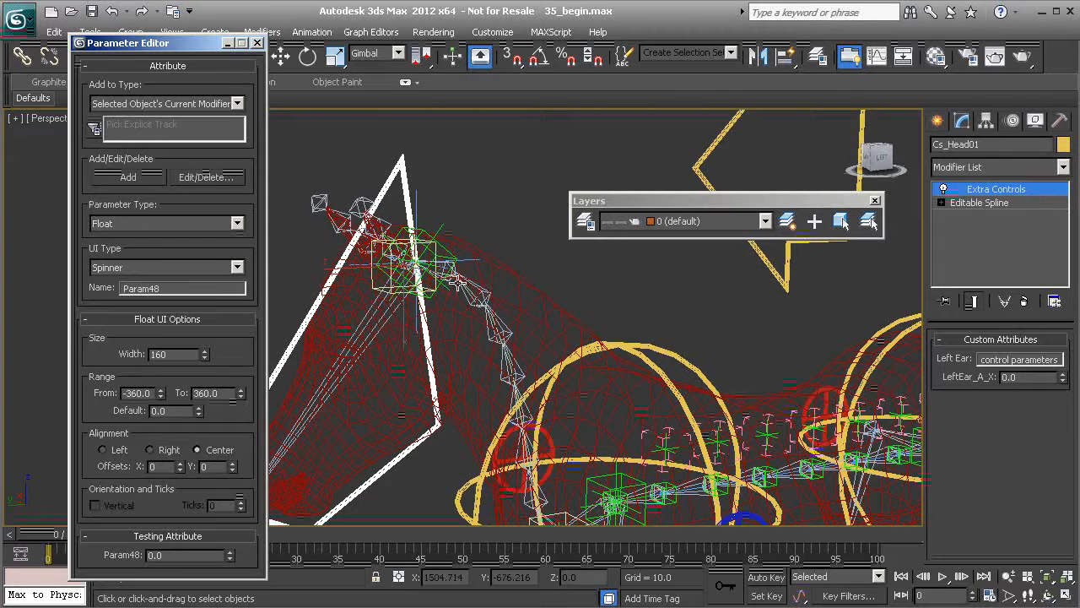
# Reselect the head control, review its left and right ear custom attributes, and close the Parameter Editor
pyautogui.click(448, 214)
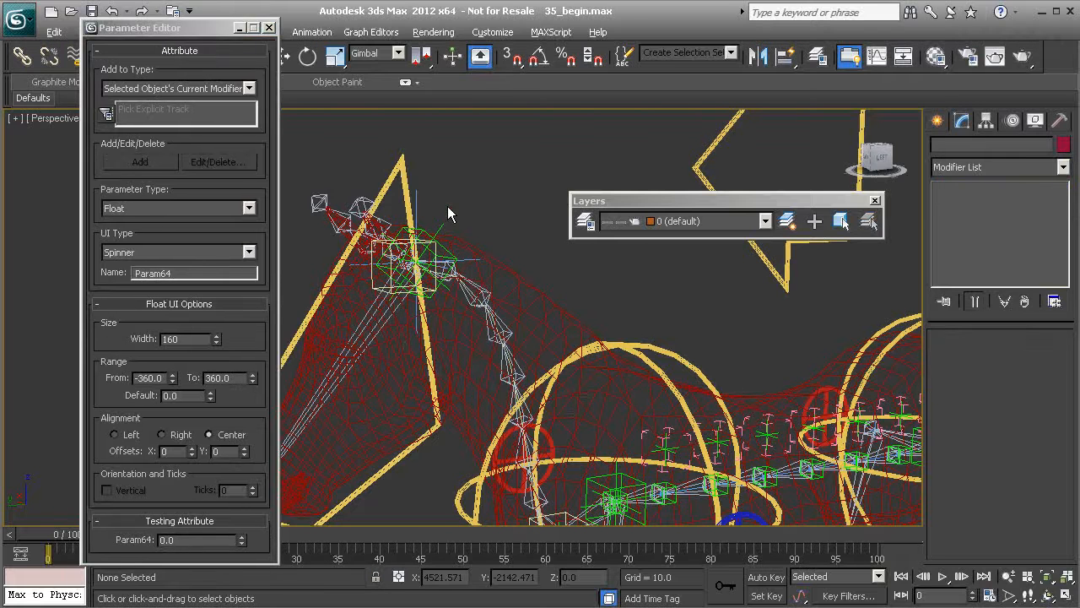
pyautogui.click(413, 203)
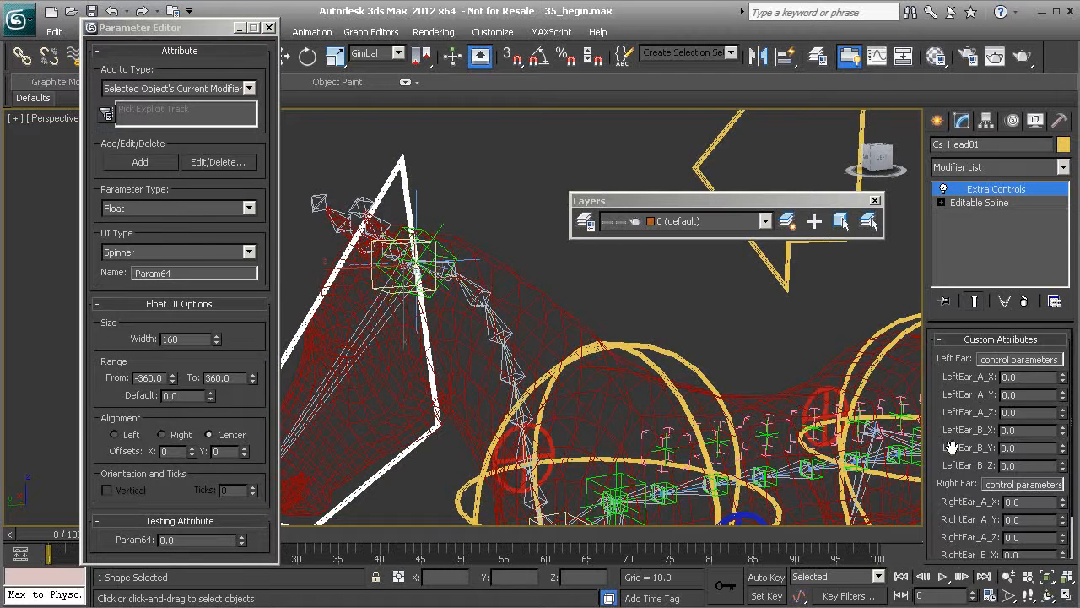
pyautogui.moveTo(937, 441); pyautogui.dragTo(932, 405)
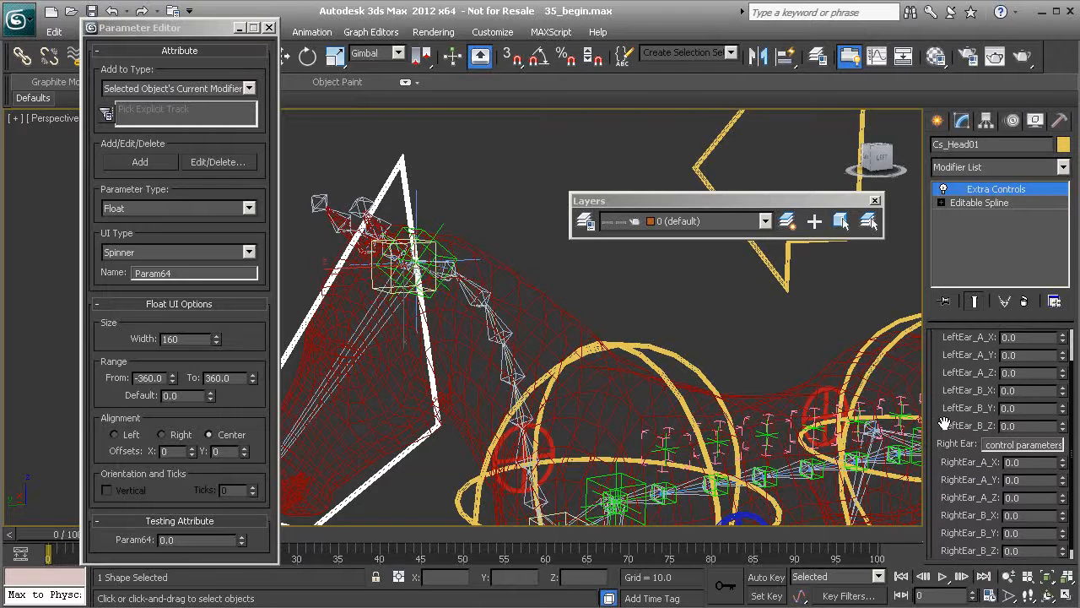
pyautogui.moveTo(934, 426); pyautogui.dragTo(944, 368)
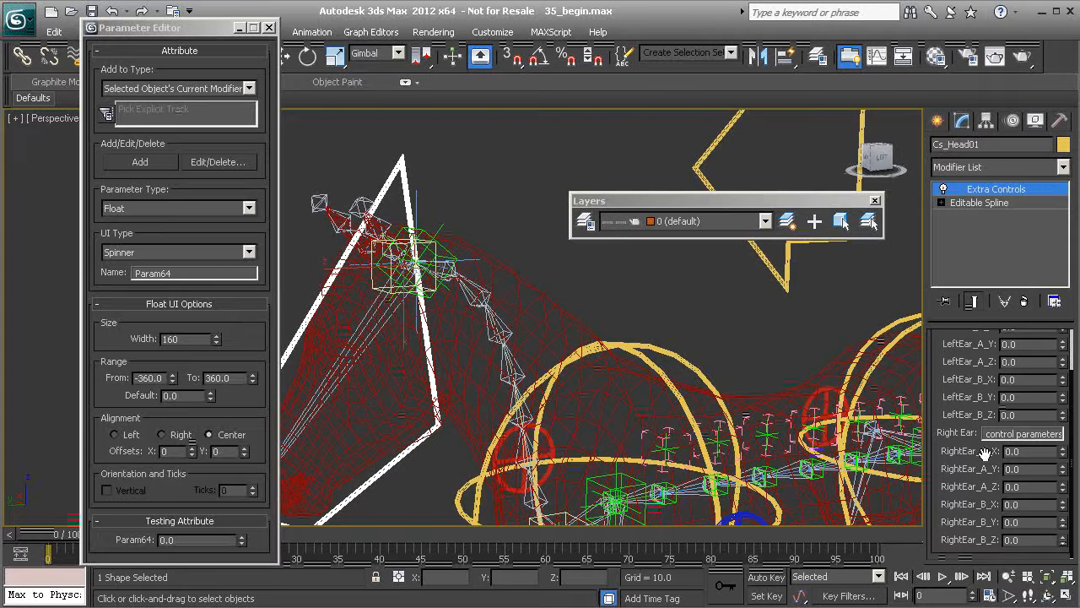
pyautogui.moveTo(940, 384); pyautogui.dragTo(934, 406)
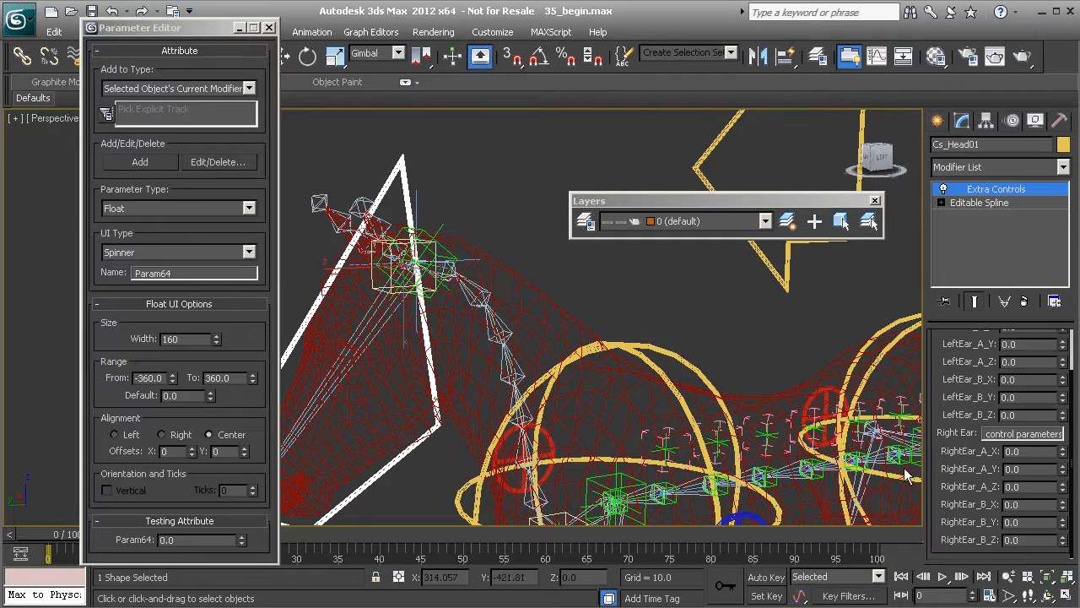
pyautogui.click(268, 30)
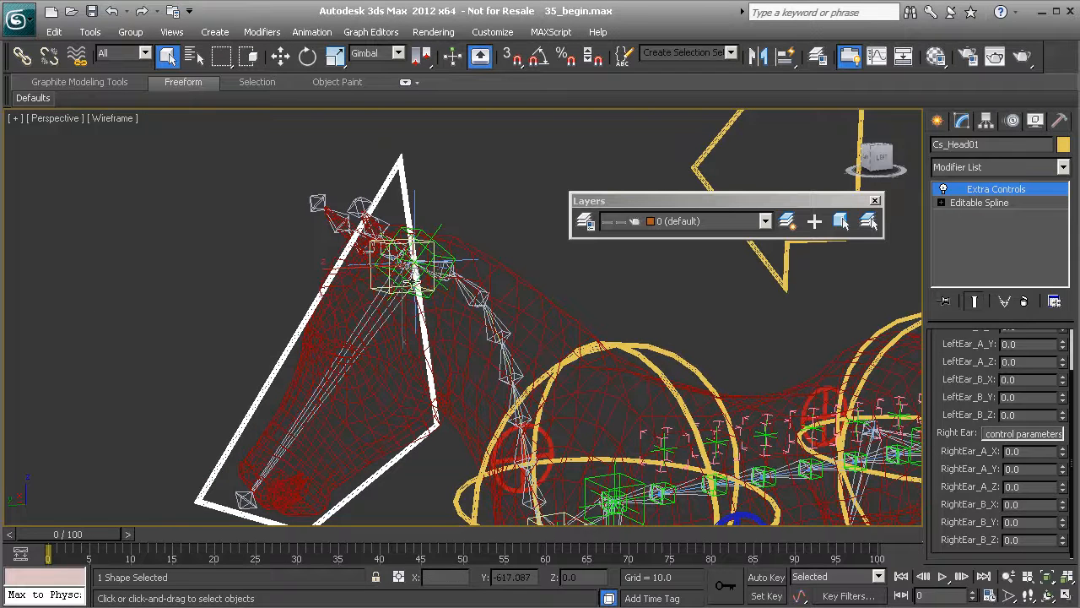
# Open Parameter Wiring between the head control's LeftEar_A_X attribute and the X Rotation of bone Bn_L_Ear_A01
pyautogui.keyDown('alt'); pyautogui.moveTo(358, 278); pyautogui.dragTo(383, 266, button='middle'); pyautogui.keyUp('alt')
pyautogui.scroll(3, 415, 332)
pyautogui.scroll(2, 387, 324)
pyautogui.click(382, 271)
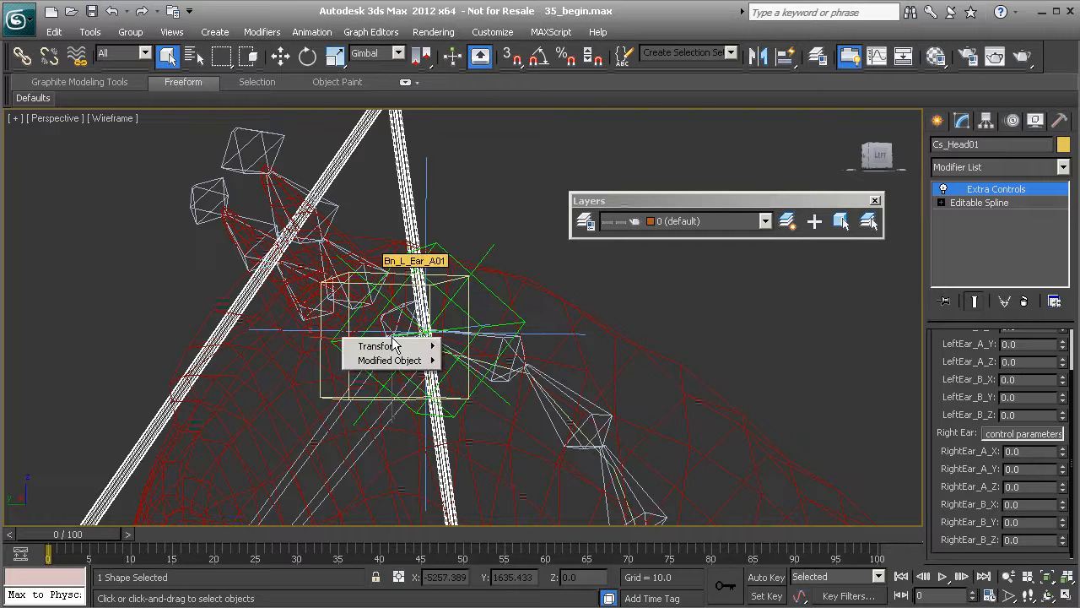
pyautogui.moveTo(422, 361)
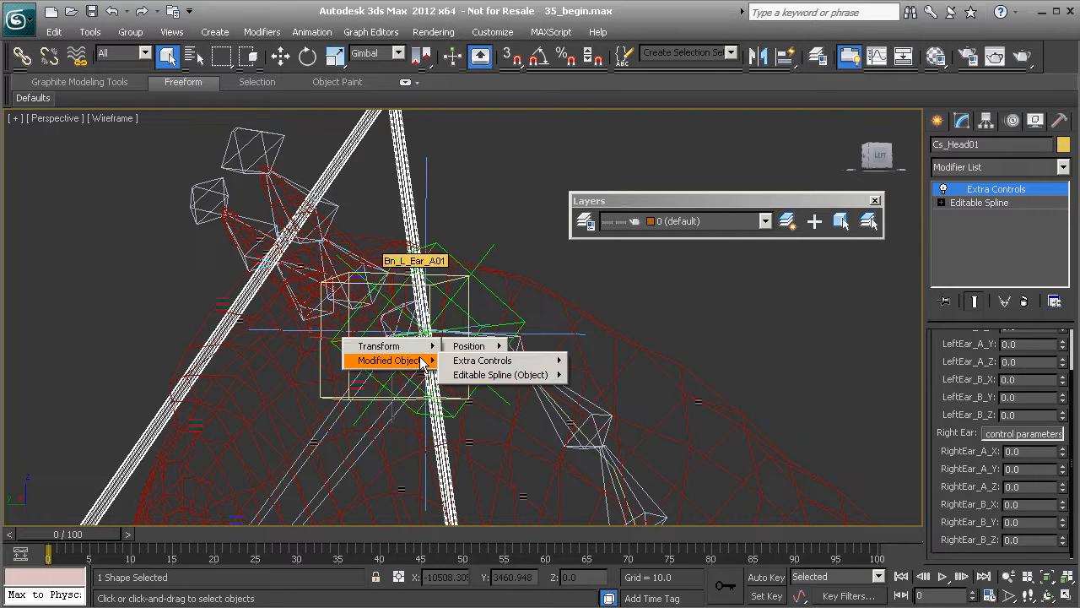
pyautogui.moveTo(462, 363)
pyautogui.moveTo(620, 364)
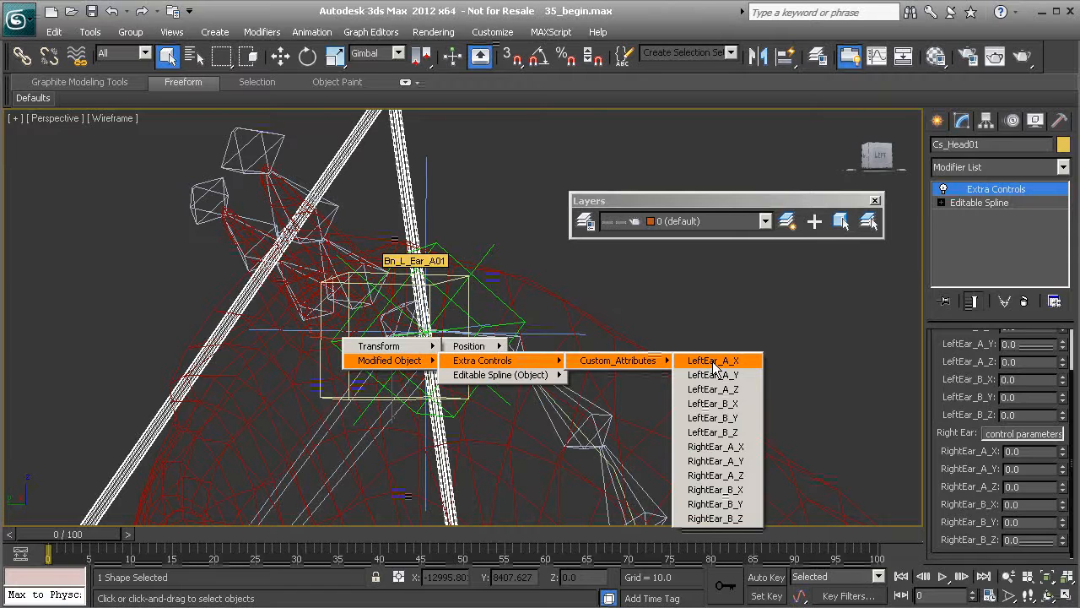
pyautogui.click(713, 363)
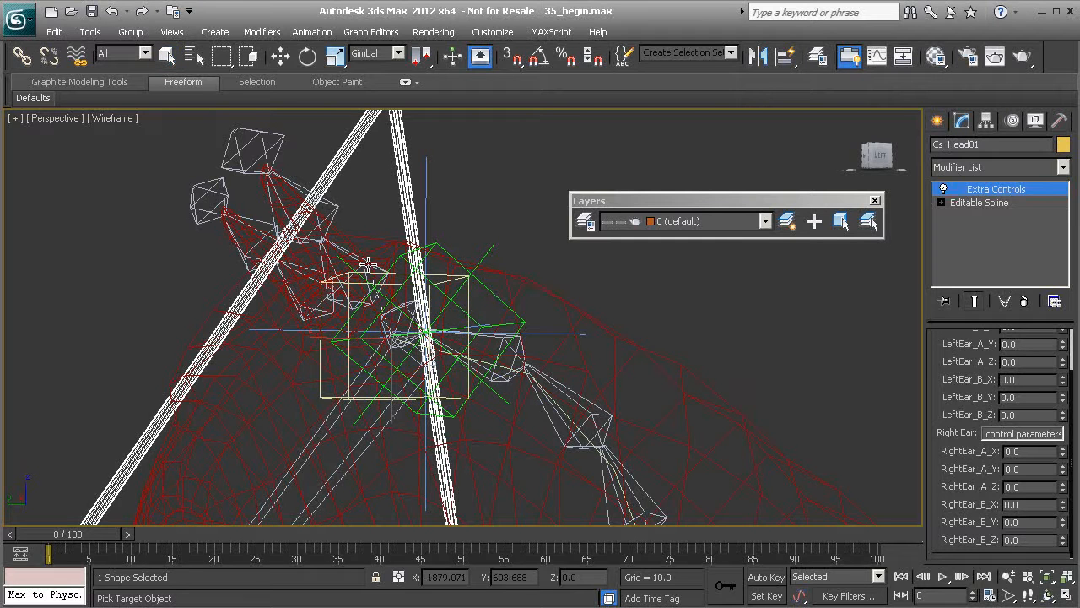
pyautogui.click(369, 268)
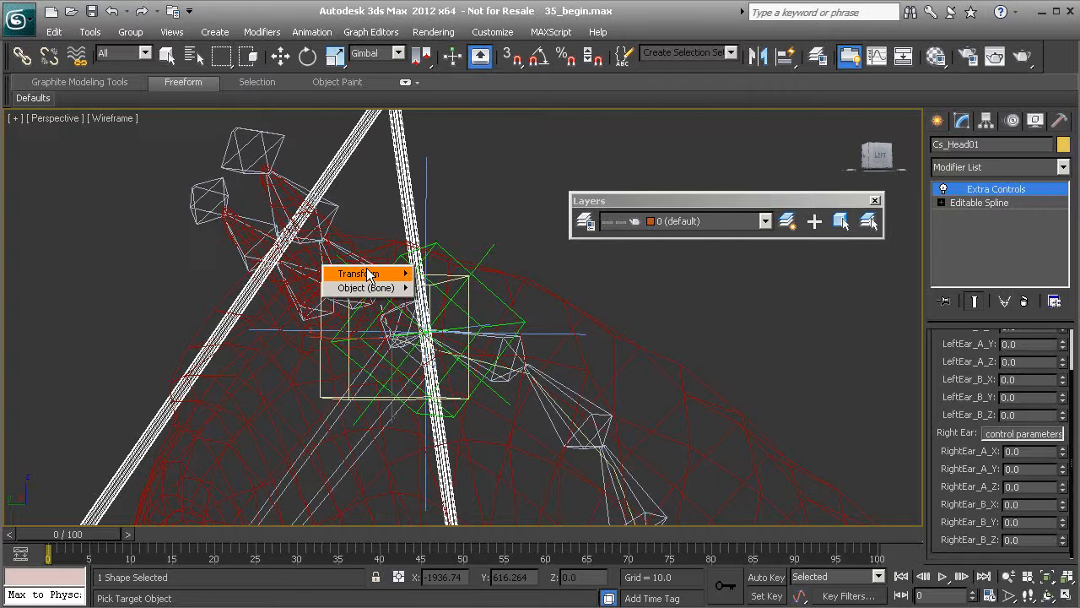
pyautogui.moveTo(371, 273)
pyautogui.moveTo(467, 289)
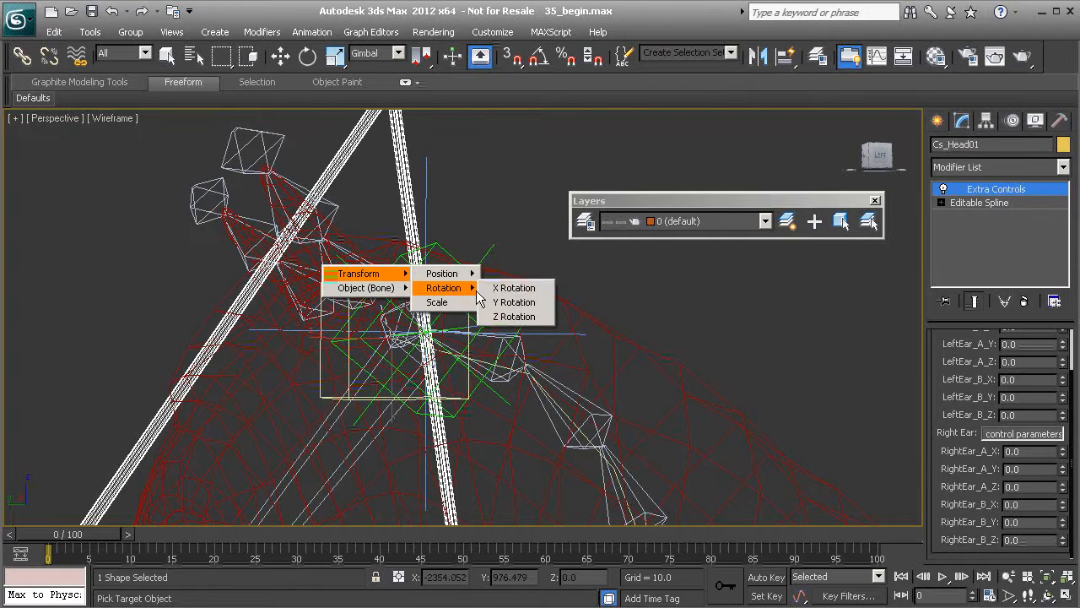
pyautogui.click(535, 291)
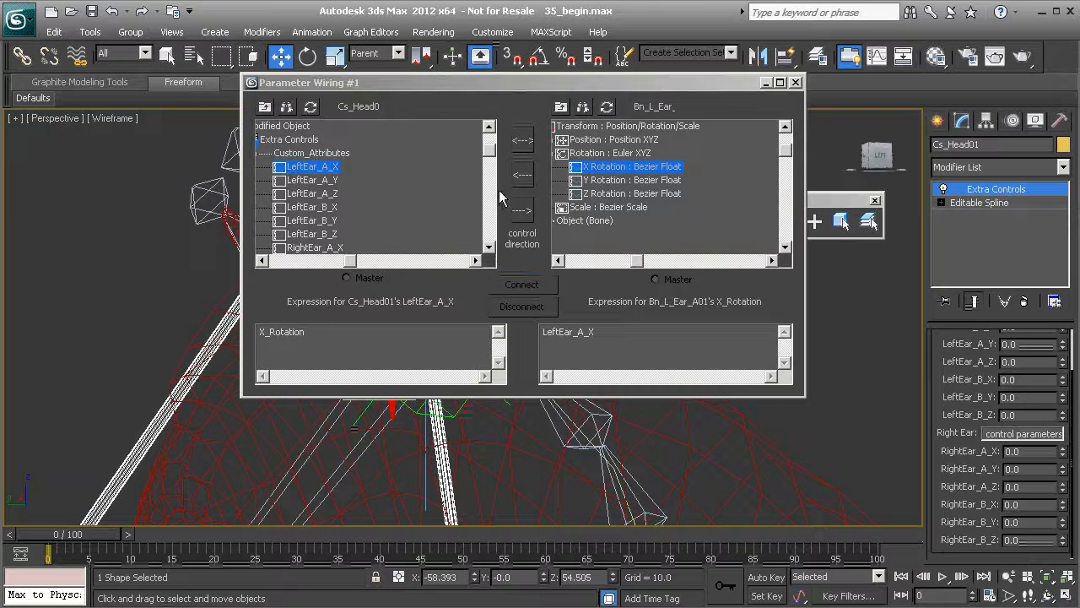
# Try to connect LeftEar_A_X one-way so it drives the left ear base bone's X Rotation
pyautogui.moveTo(527, 76); pyautogui.dragTo(728, 88)
pyautogui.click(727, 221)
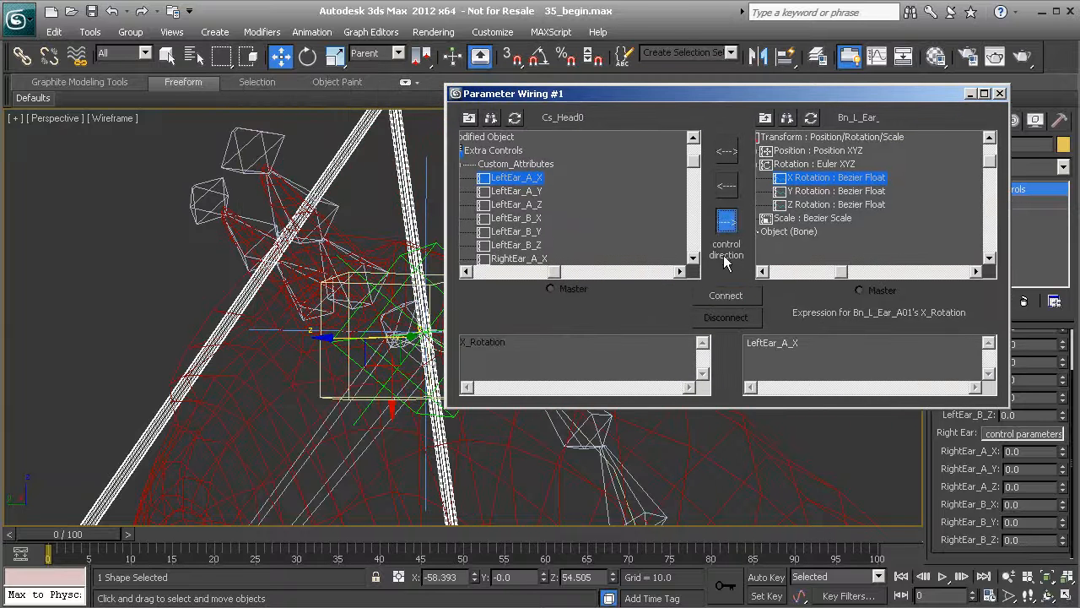
pyautogui.click(723, 295)
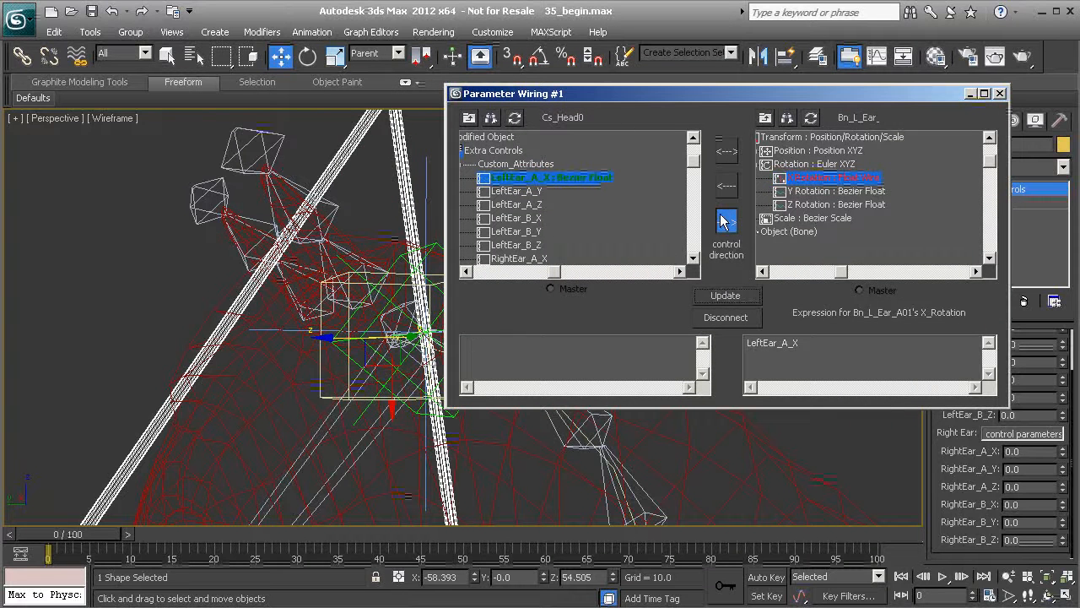
# Try to wire LeftEar_A_Y one-way to the Y Rotation of bone Bn_L_Ear_A01
pyautogui.click(524, 192)
pyautogui.click(799, 193)
pyautogui.click(727, 221)
pyautogui.click(739, 294)
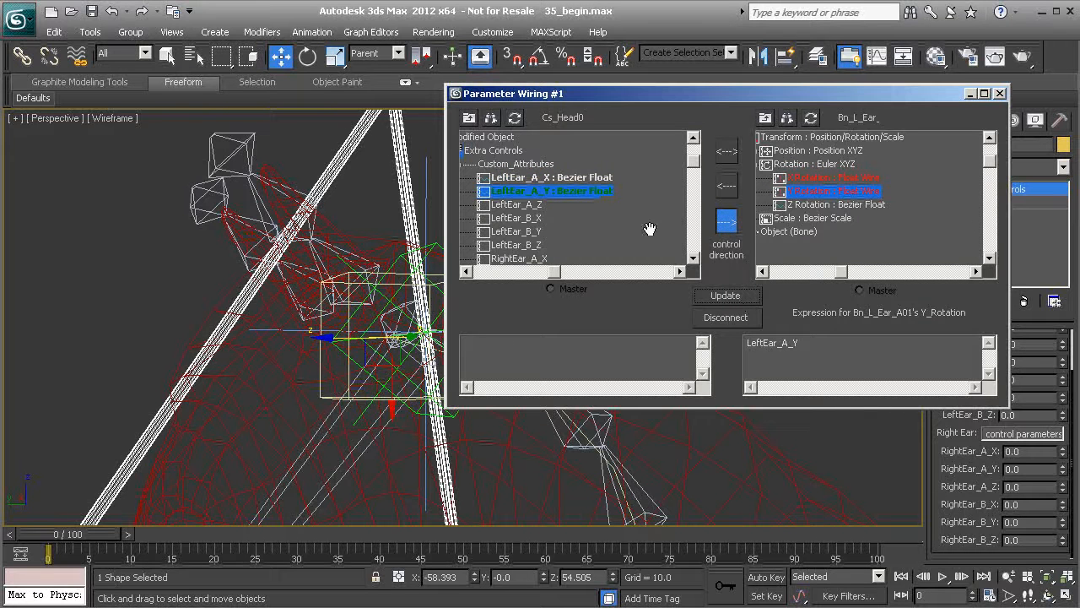
# Try to wire LeftEar_A_Z one-way to the Z Rotation of bone Bn_L_Ear_A01
pyautogui.click(544, 205)
pyautogui.click(822, 205)
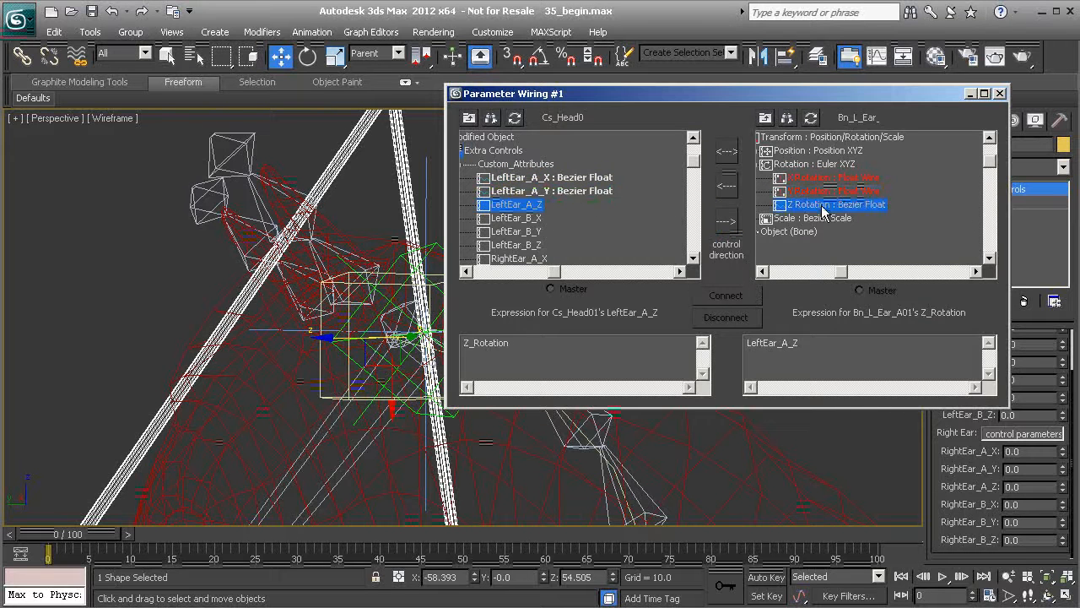
pyautogui.click(728, 223)
pyautogui.click(727, 295)
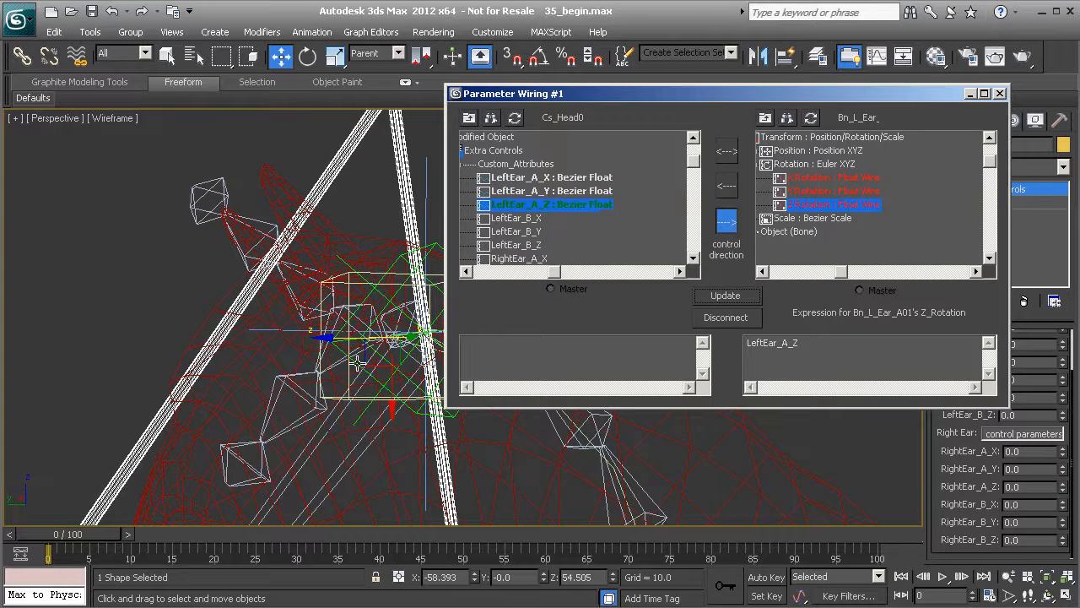
# Undo the X, Y and Z rotation connections on the left ear bone and close Parameter Wiring
pyautogui.moveTo(319, 304); pyautogui.dragTo(283, 300, button='middle')
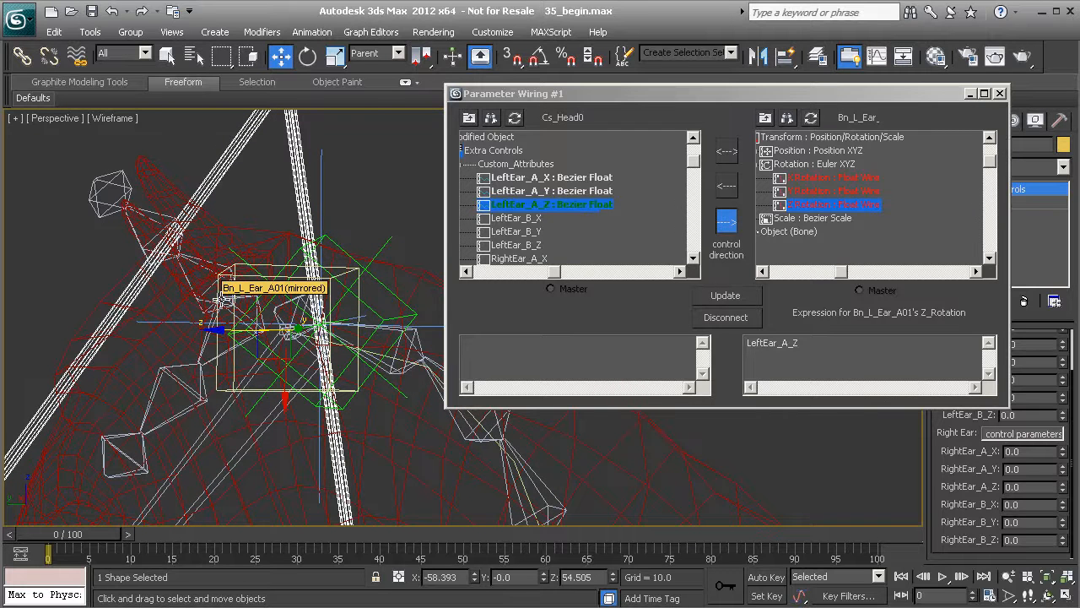
pyautogui.hotkey('ctrl', 'z')
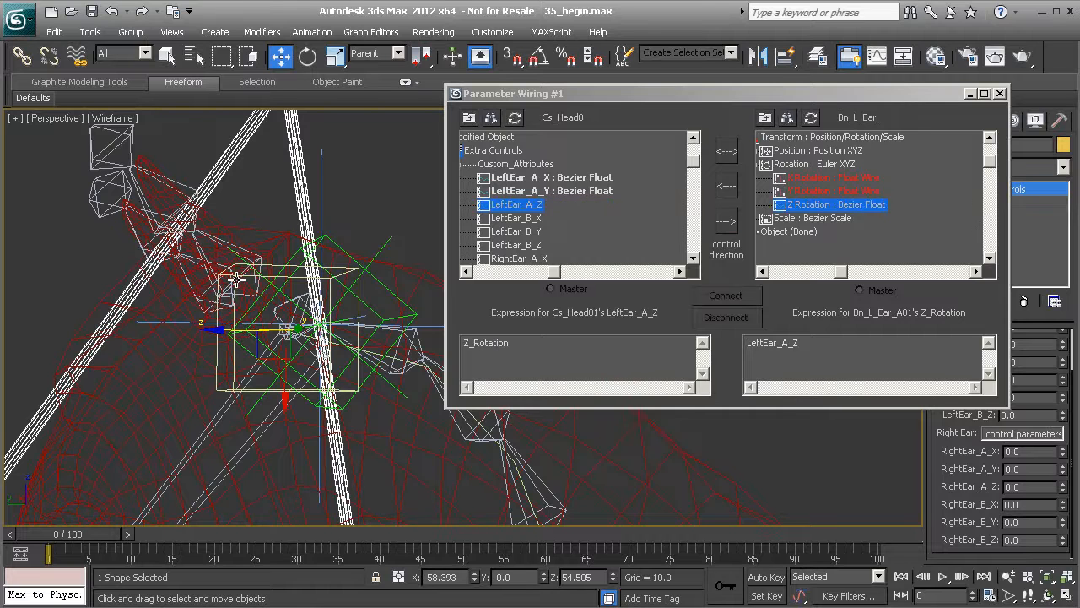
pyautogui.hotkey('ctrl', 'z')
pyautogui.hotkey('ctrl', 'z')
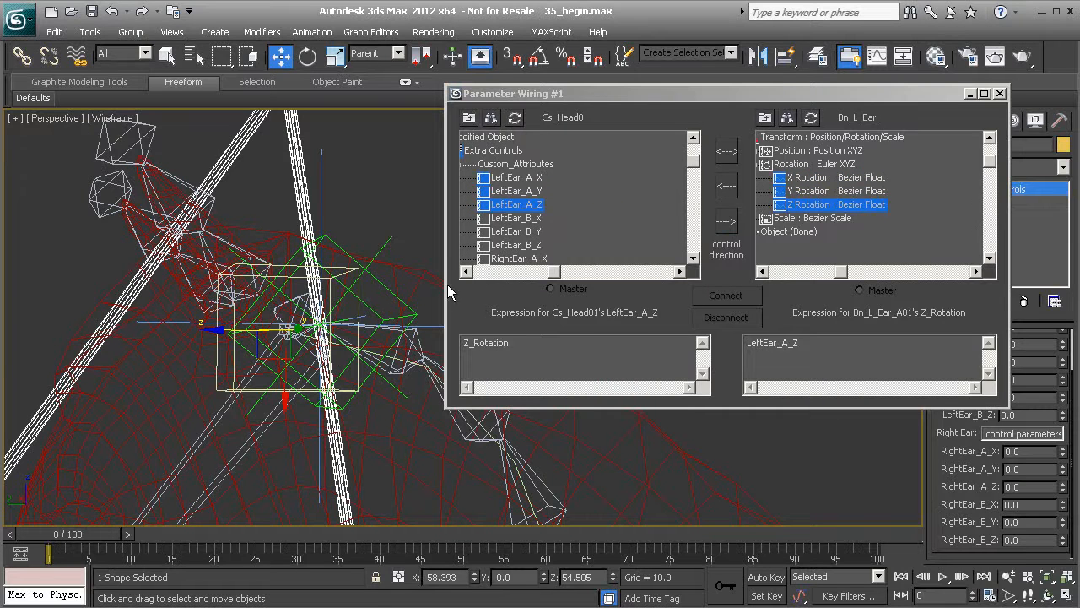
pyautogui.click(1000, 94)
# Apply Freeze Transforms to the two left and two right ear bones together
pyautogui.keyDown('alt'); pyautogui.moveTo(343, 312); pyautogui.dragTo(412, 315, button='middle'); pyautogui.keyUp('alt')
pyautogui.click(244, 249)
pyautogui.keyDown('ctrl'); pyautogui.click(234, 207); pyautogui.keyUp('ctrl')
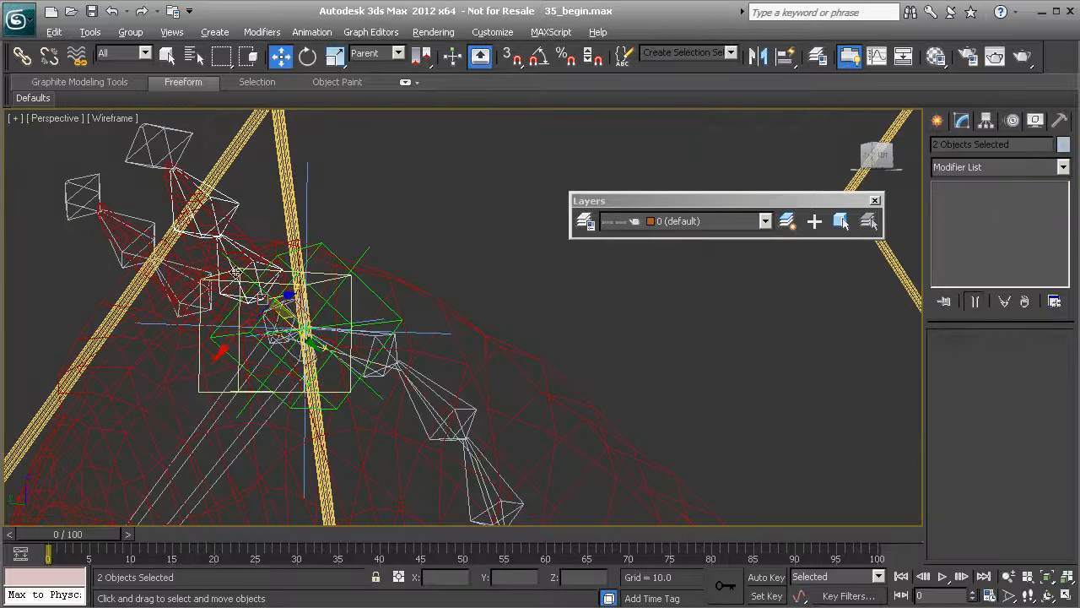
pyautogui.keyDown('alt'); pyautogui.moveTo(238, 270); pyautogui.dragTo(210, 273, button='middle'); pyautogui.keyUp('alt')
pyautogui.keyDown('ctrl'); pyautogui.click(197, 276); pyautogui.keyUp('ctrl')
pyautogui.keyDown('ctrl'); pyautogui.click(139, 229); pyautogui.keyUp('ctrl')
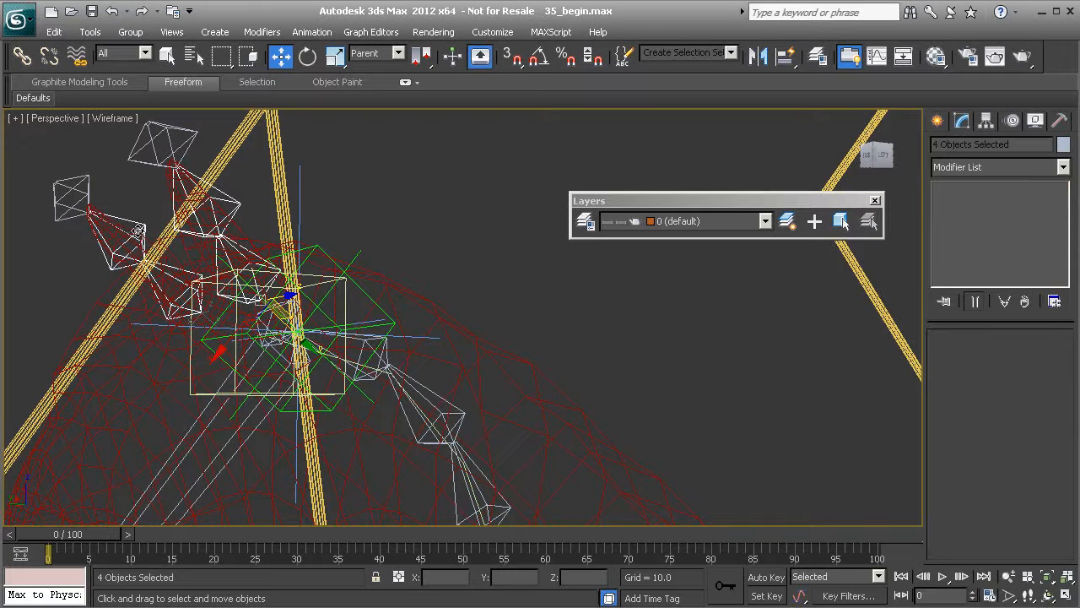
pyautogui.keyDown('alt'); pyautogui.rightClick(393, 199); pyautogui.keyUp('alt')
pyautogui.click(335, 128)
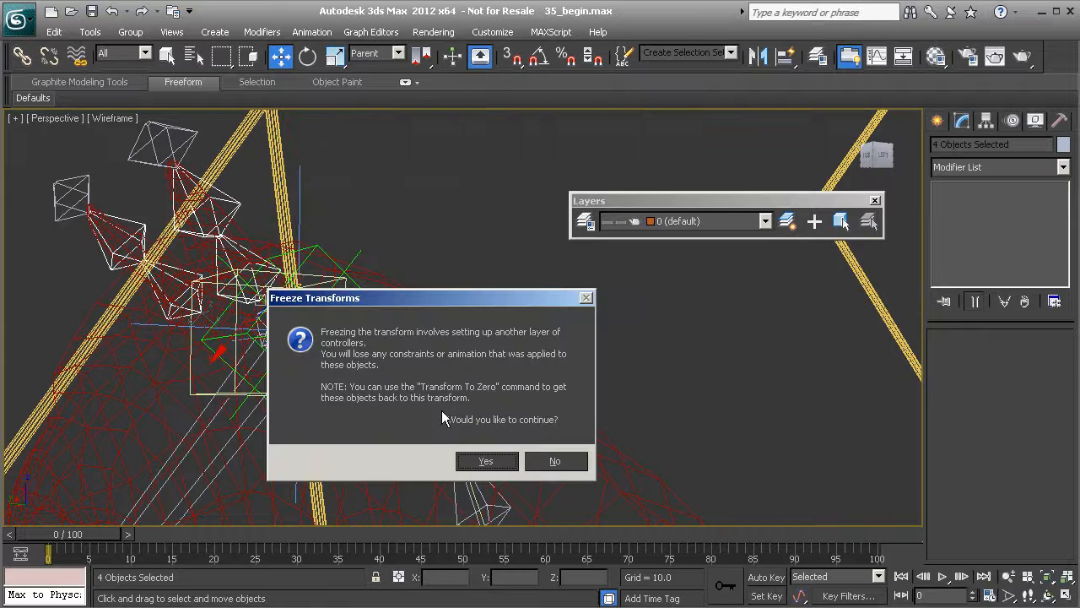
pyautogui.click(488, 462)
pyautogui.keyDown('alt'); pyautogui.moveTo(511, 406); pyautogui.dragTo(460, 400, button='middle'); pyautogui.keyUp('alt')
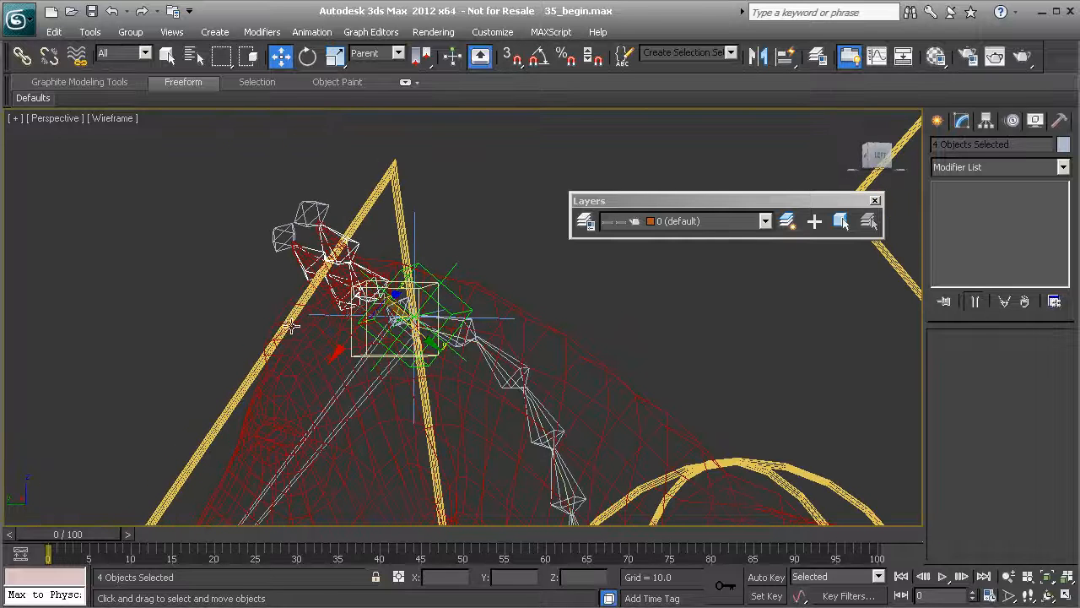
# Open Parameter Wiring between the head control's LeftEar_A_X attribute and the Zero Euler XYZ X Rotation of Bn_L_Ear_A01
pyautogui.click(284, 329)
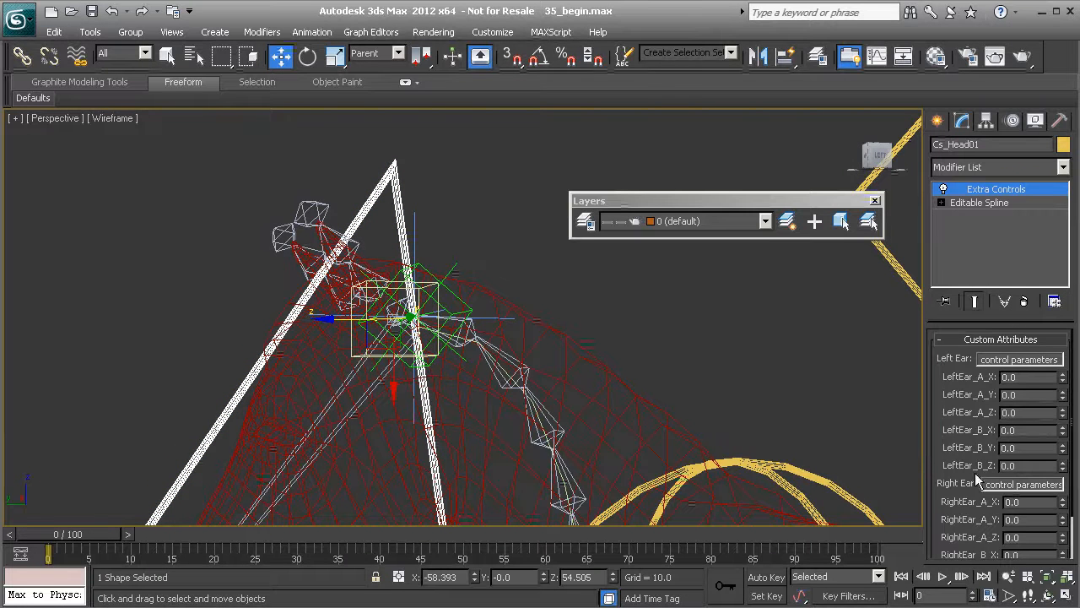
pyautogui.moveTo(935, 424); pyautogui.dragTo(948, 449)
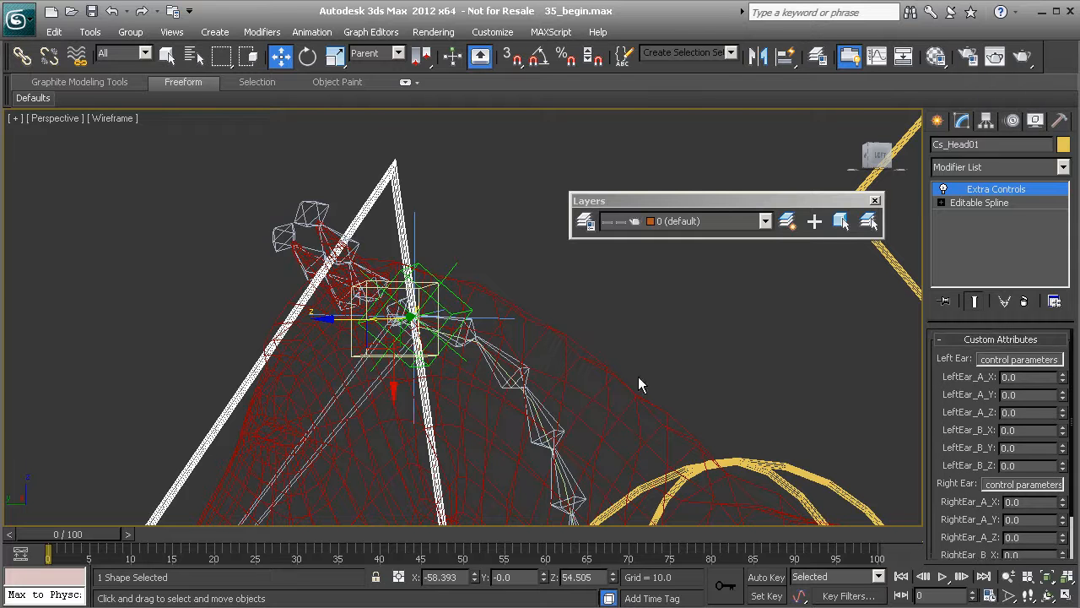
pyautogui.moveTo(507, 335); pyautogui.dragTo(528, 344, button='middle')
pyautogui.scroll(3, 528, 344)
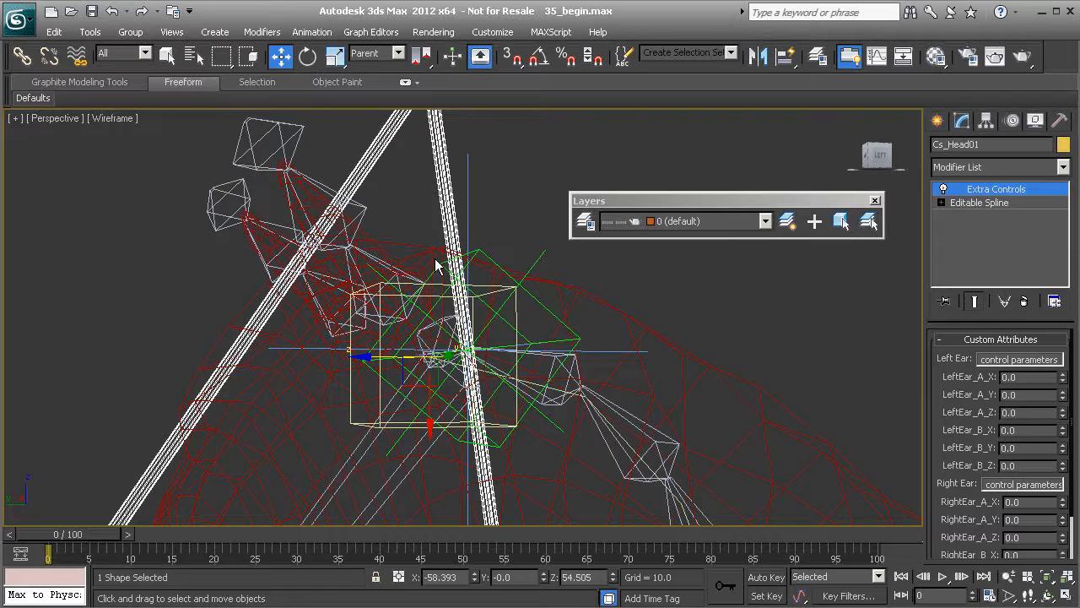
pyautogui.hotkey('ctrl', '5')
pyautogui.moveTo(435, 380)
pyautogui.moveTo(561, 386)
pyautogui.moveTo(662, 380)
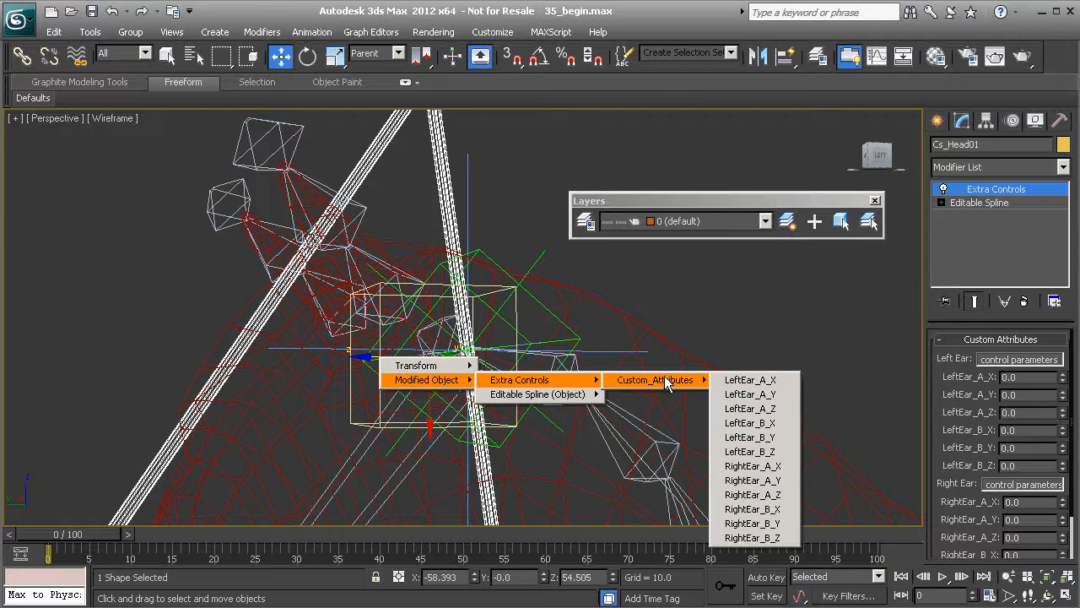
pyautogui.click(764, 381)
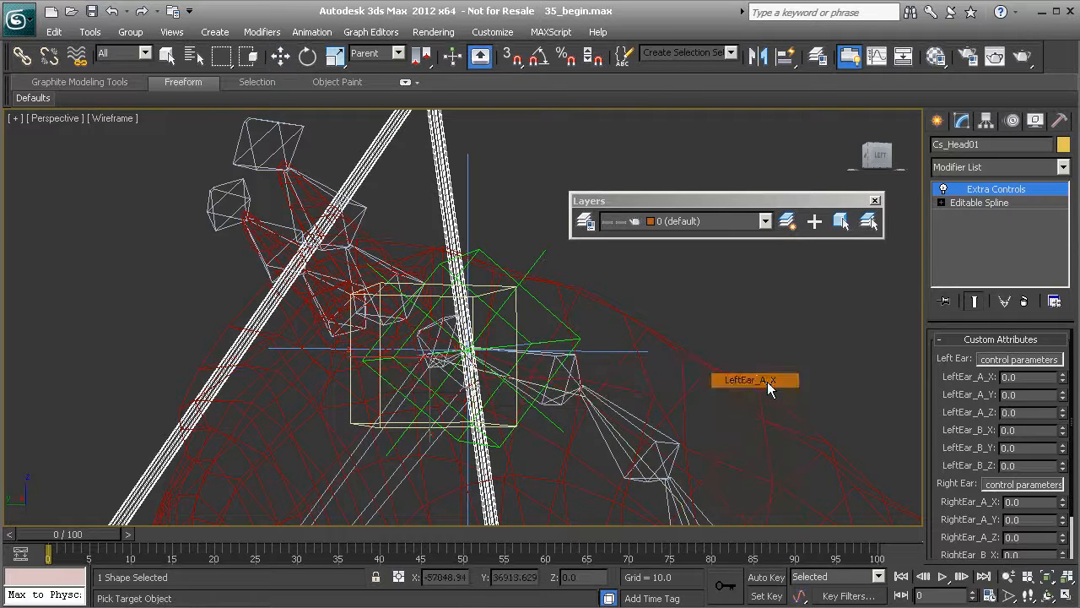
pyautogui.click(399, 271)
pyautogui.moveTo(426, 281)
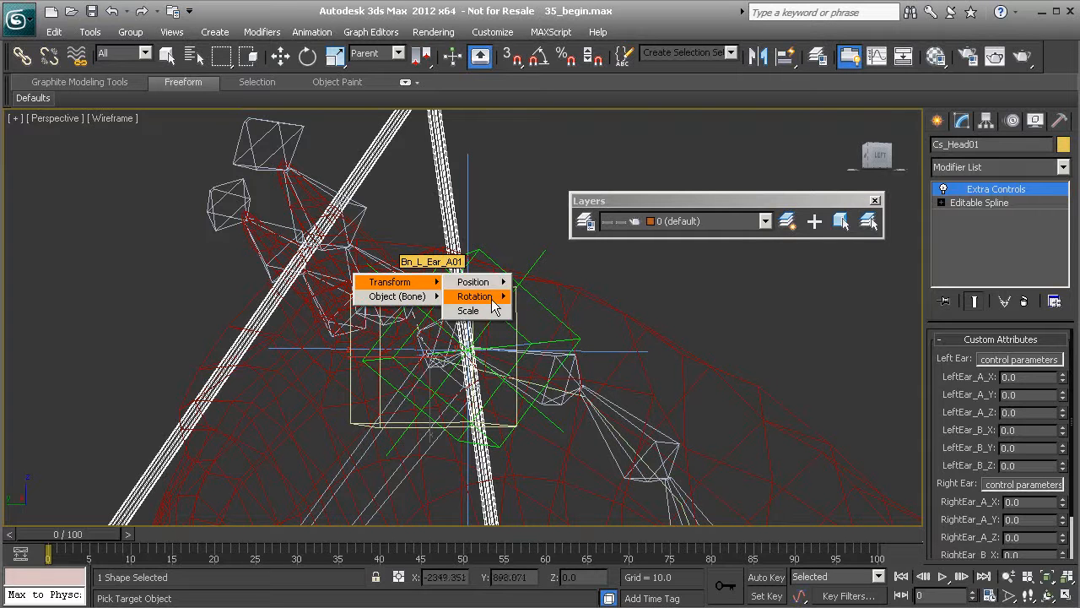
pyautogui.moveTo(493, 302)
pyautogui.moveTo(582, 312)
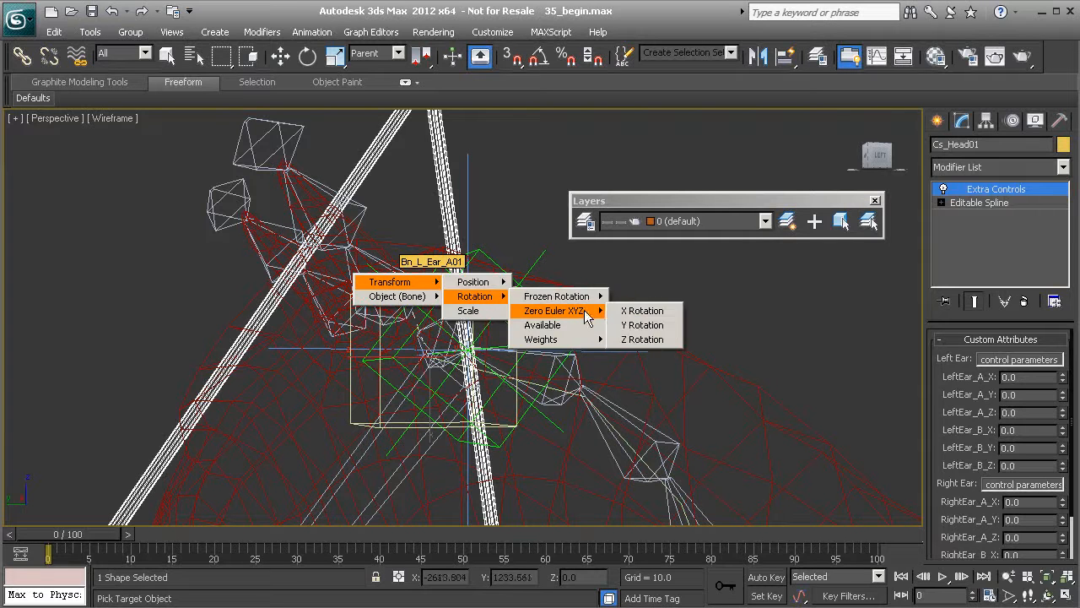
pyautogui.click(643, 311)
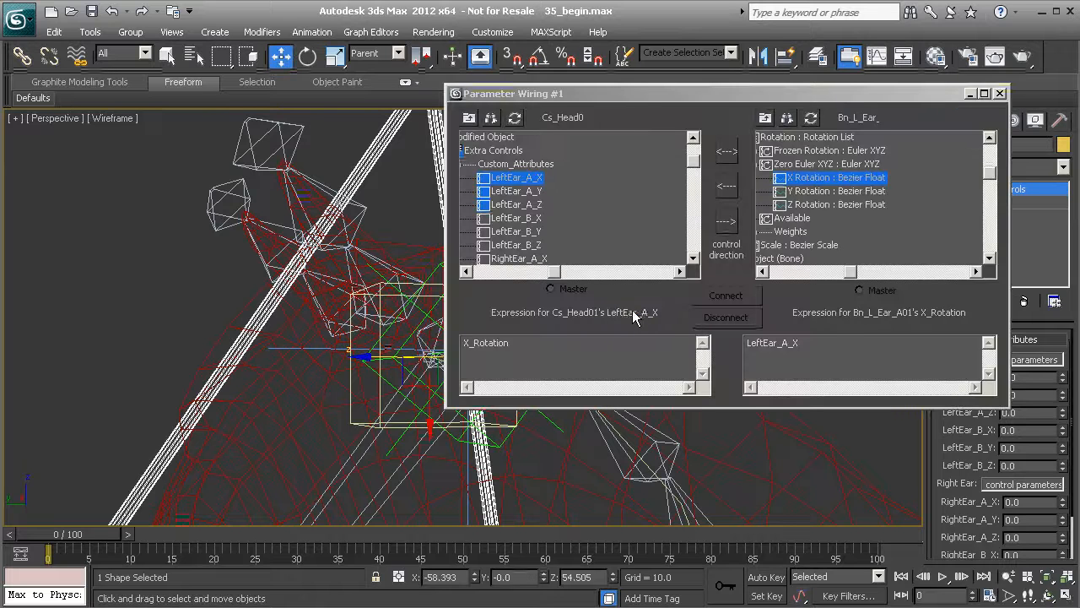
# Set the X Rotation expression to DegToRad(LeftEar_A_X) and connect it one-way from the head control to the ear bone
pyautogui.click(750, 344)
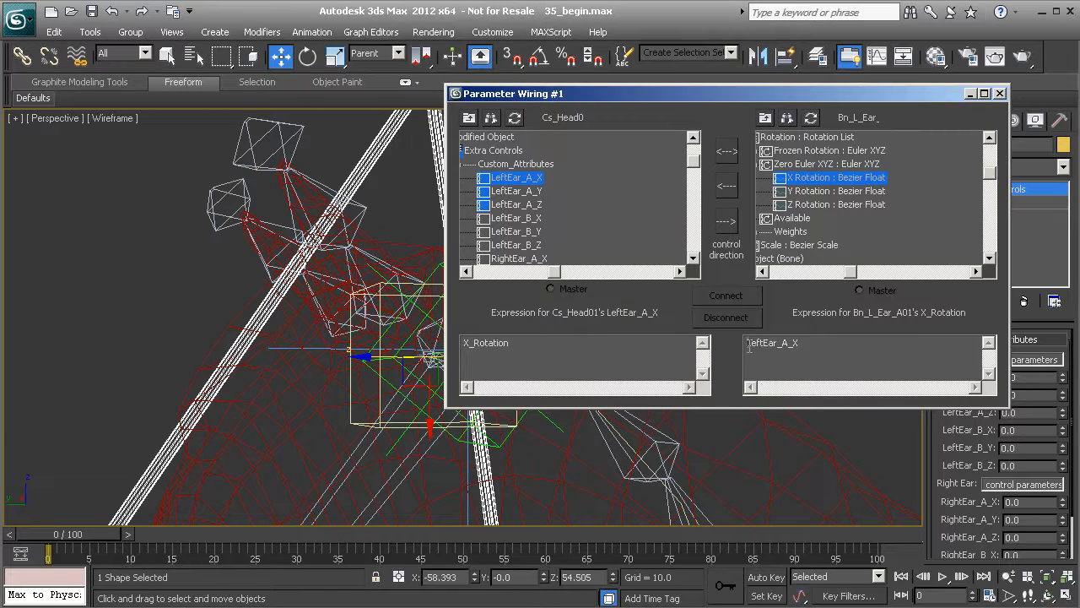
pyautogui.write('DegToRad')
pyautogui.click(724, 221)
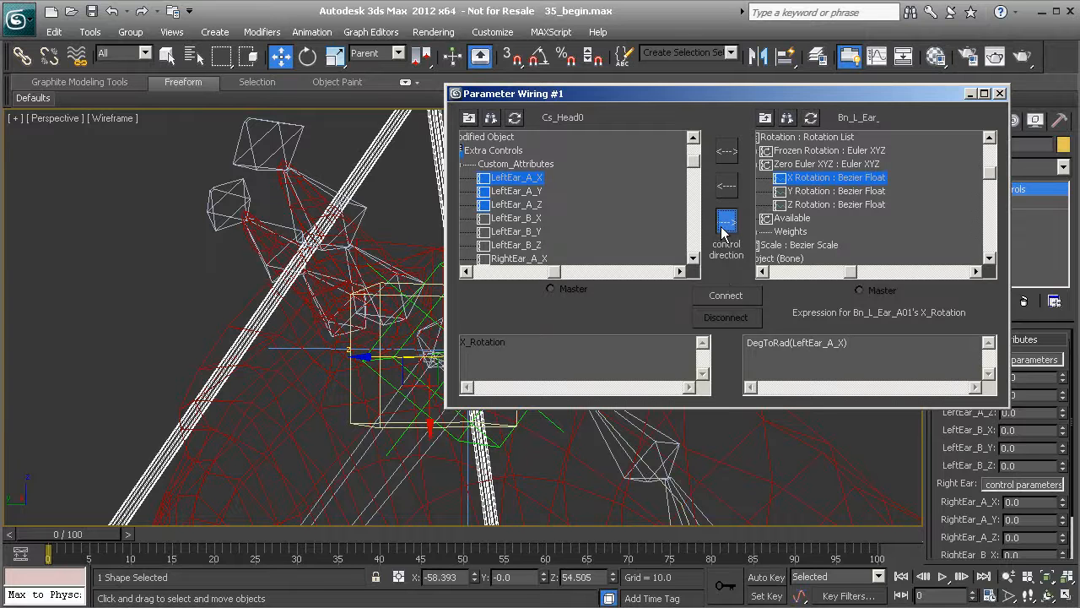
pyautogui.click(727, 296)
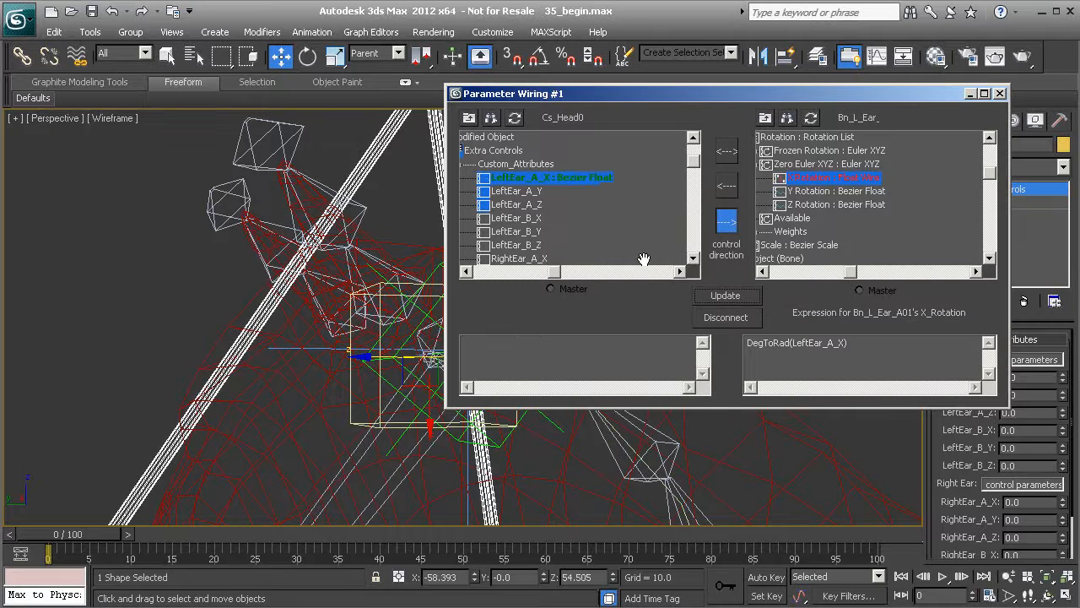
# Move the Parameter Wiring dialog aside and examine the horse rig's head, ears and body controls in the viewport
pyautogui.moveTo(730, 95); pyautogui.dragTo(546, 101)
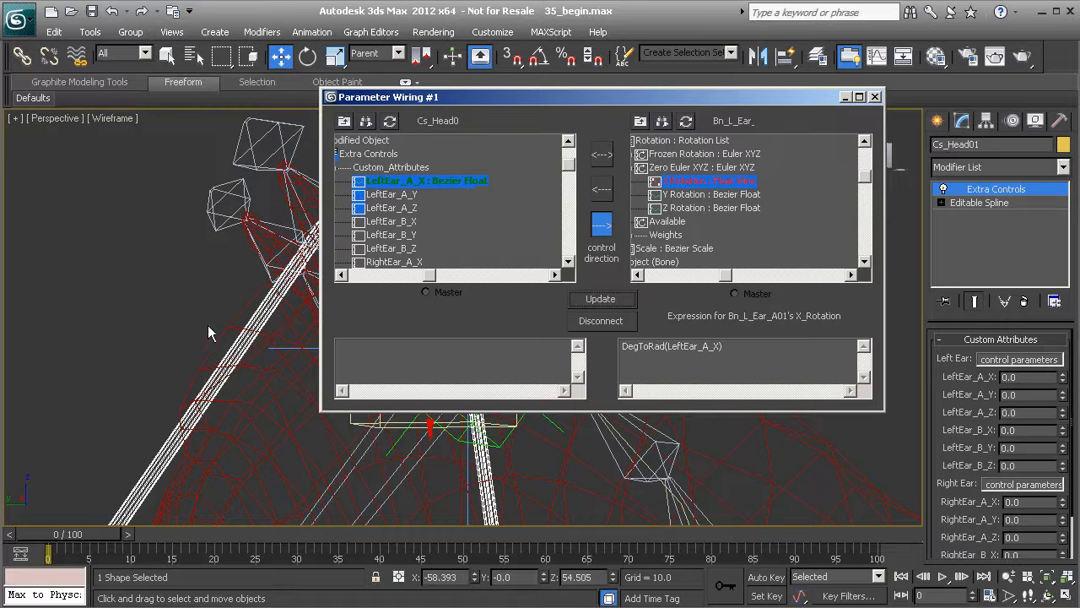
pyautogui.keyDown('alt'); pyautogui.moveTo(243, 312); pyautogui.dragTo(177, 294, button='middle'); pyautogui.keyUp('alt')
pyautogui.scroll(-3, 284, 412)
pyautogui.moveTo(307, 413); pyautogui.dragTo(224, 346, button='middle')
pyautogui.scroll(-3, 238, 426)
pyautogui.moveTo(429, 467); pyautogui.dragTo(216, 432, button='middle')
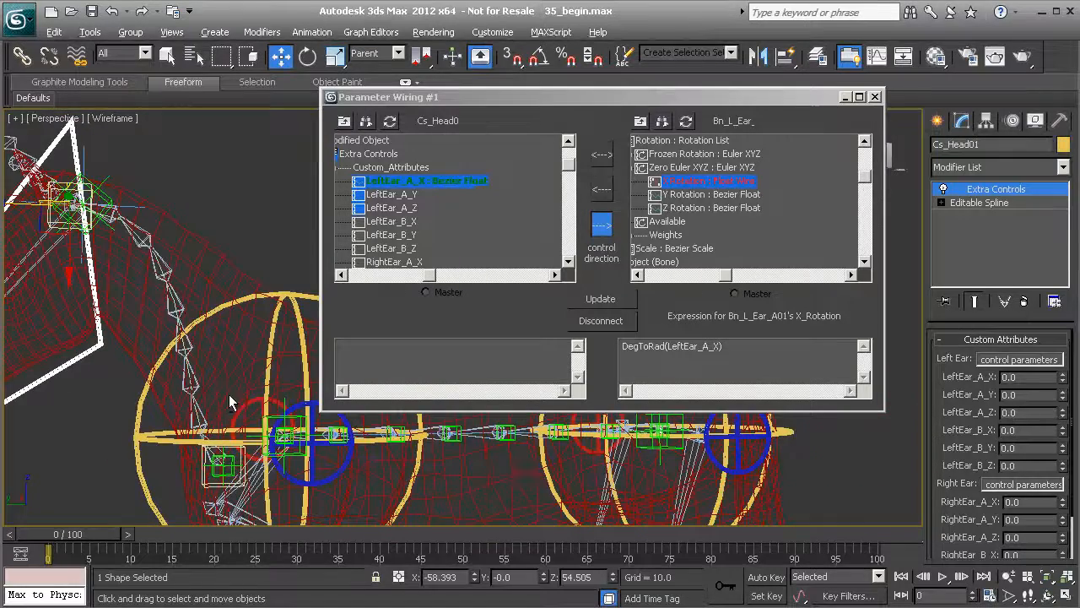
pyautogui.keyDown('alt'); pyautogui.moveTo(228, 395); pyautogui.dragTo(211, 419, button='middle'); pyautogui.keyUp('alt')
pyautogui.moveTo(205, 331); pyautogui.dragTo(246, 358, button='middle')
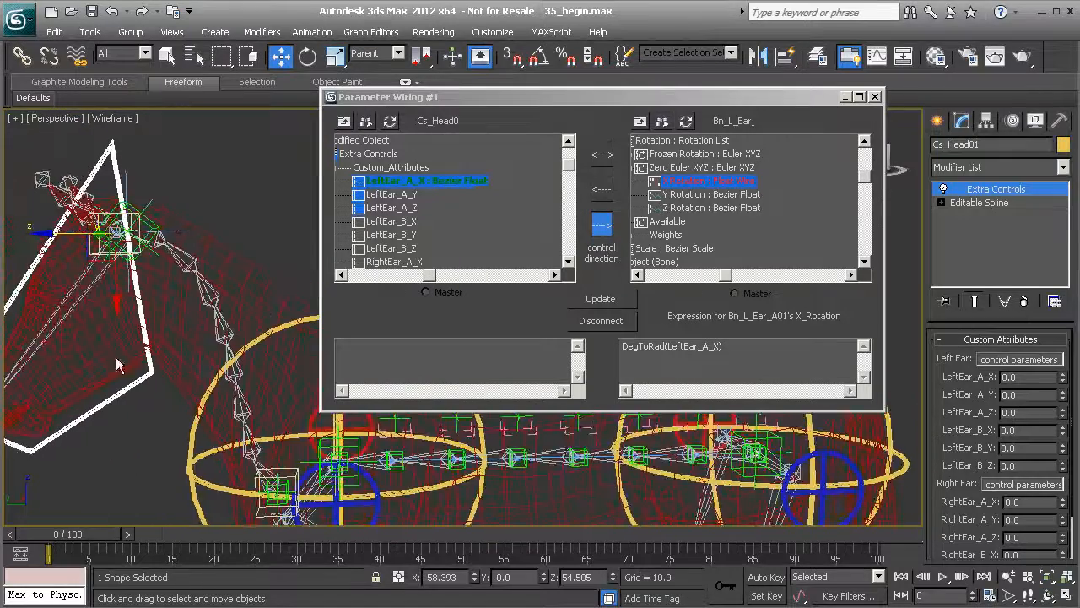
pyautogui.moveTo(173, 340); pyautogui.dragTo(210, 365, button='middle')
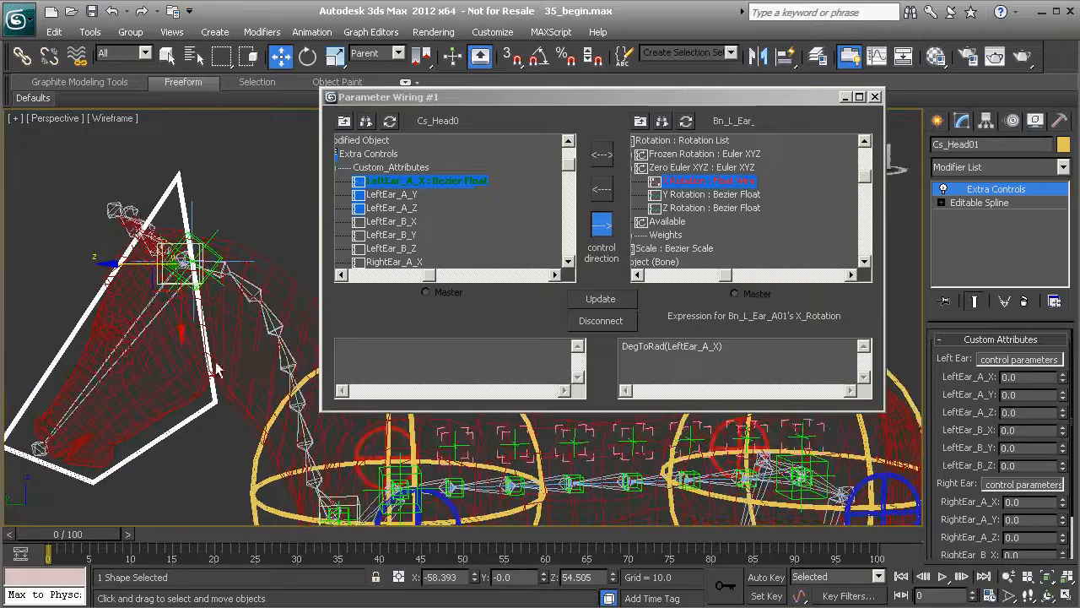